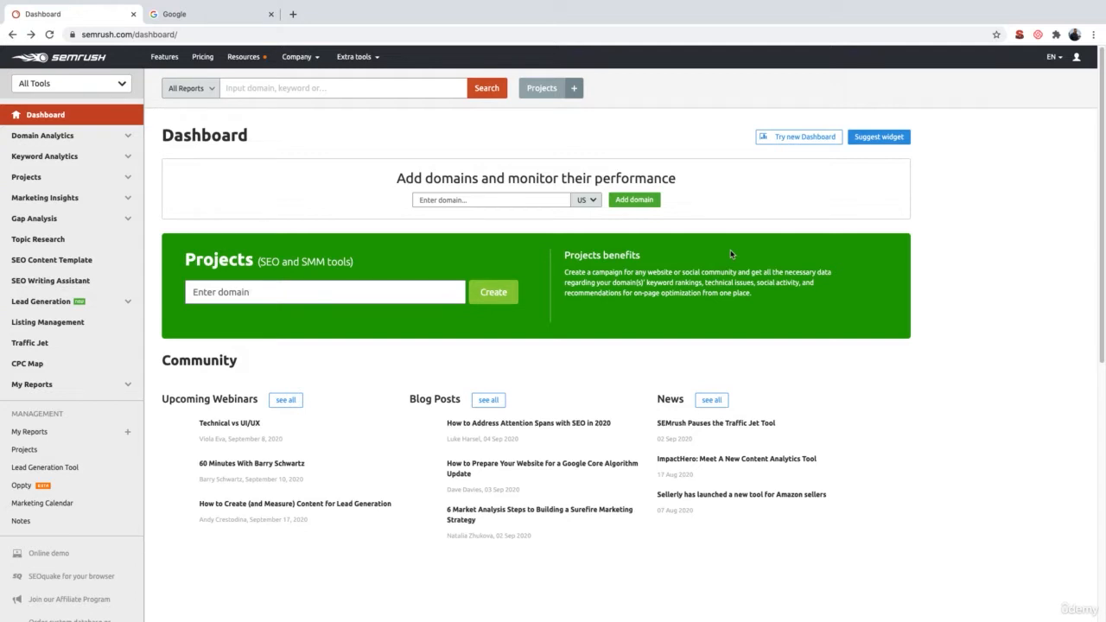
- Search Google for "travel yoga mat"
{"action": "left_click", "coordinate": [213, 19]}
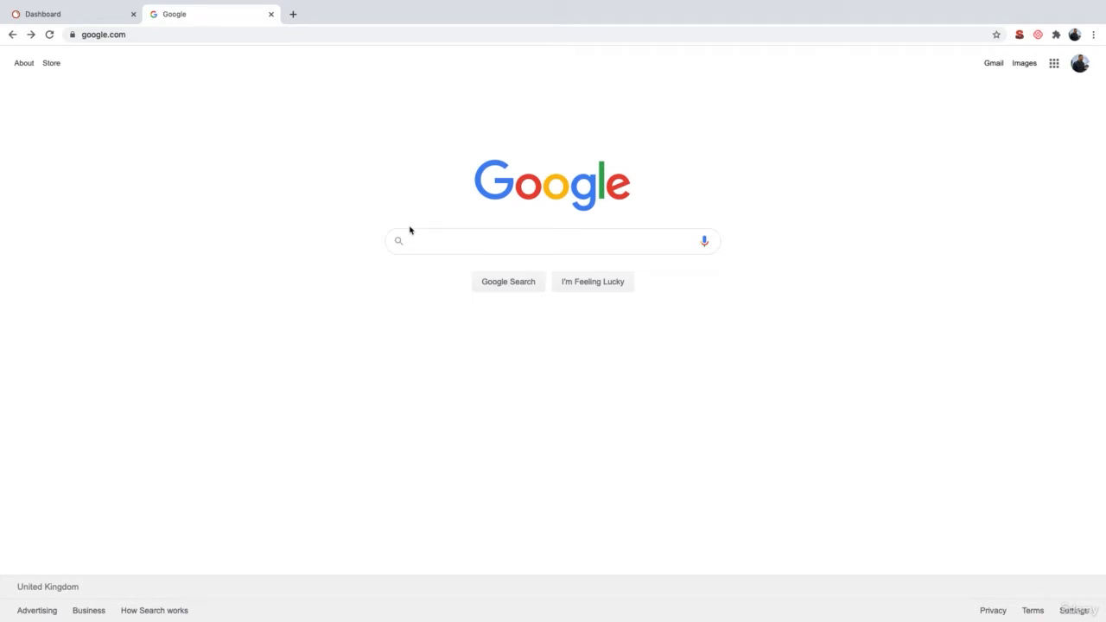
{"action": "type", "text": "trabel"}
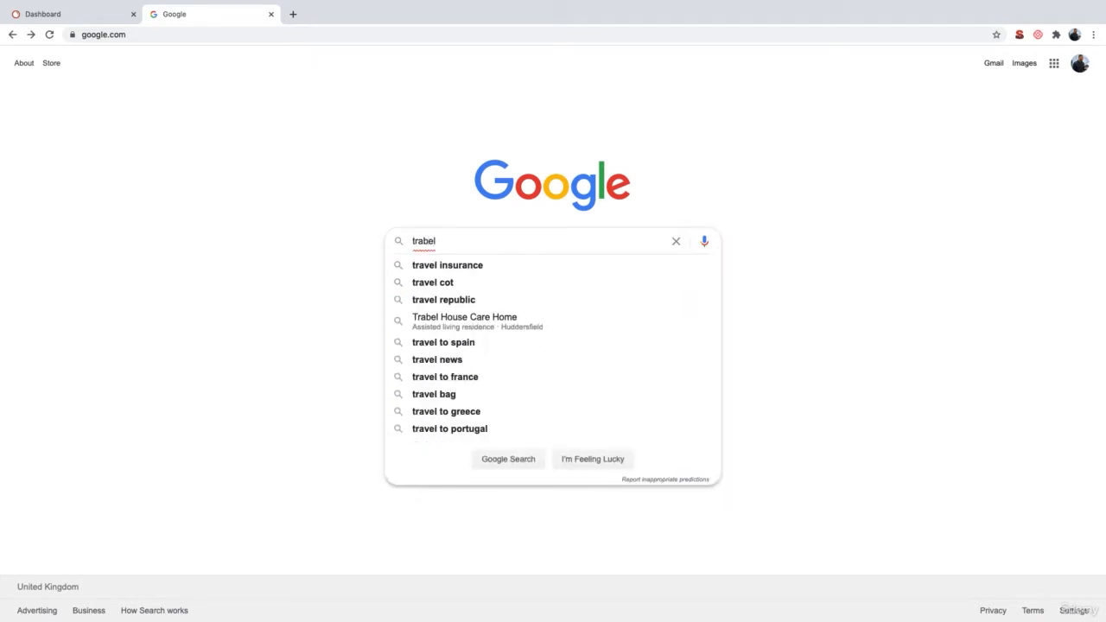
{"action": "key", "text": "BackSpace"}
{"action": "key", "text": "BackSpace"}
{"action": "key", "text": "BackSpace"}
{"action": "key", "text": "BackSpace"}
{"action": "type", "text": "vel y"}
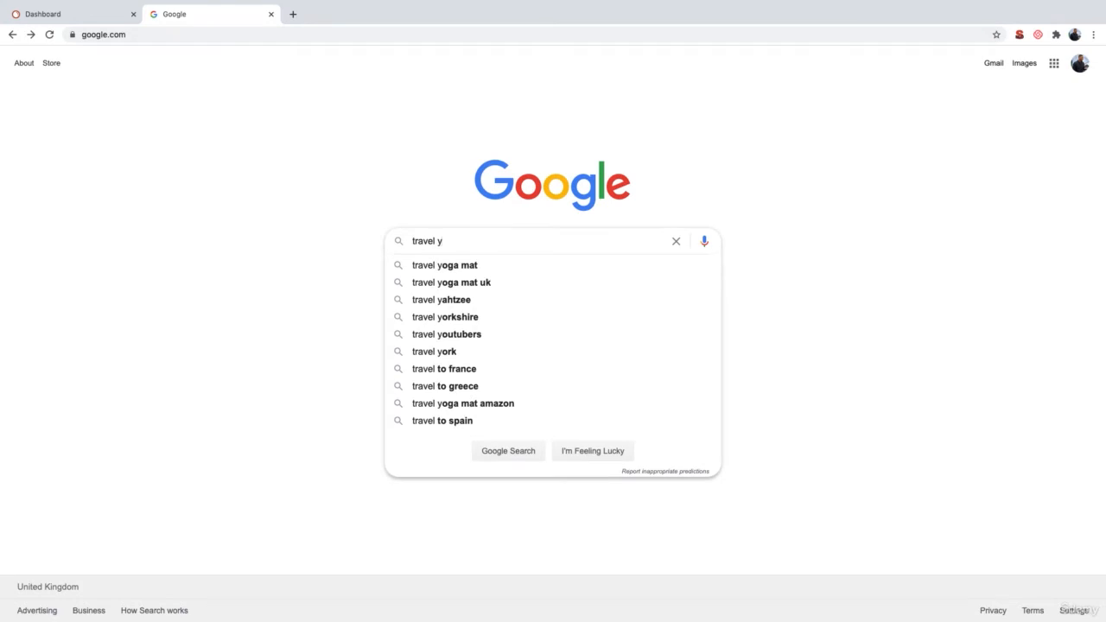
{"action": "key", "text": "Down"}
{"action": "key", "text": "Return"}
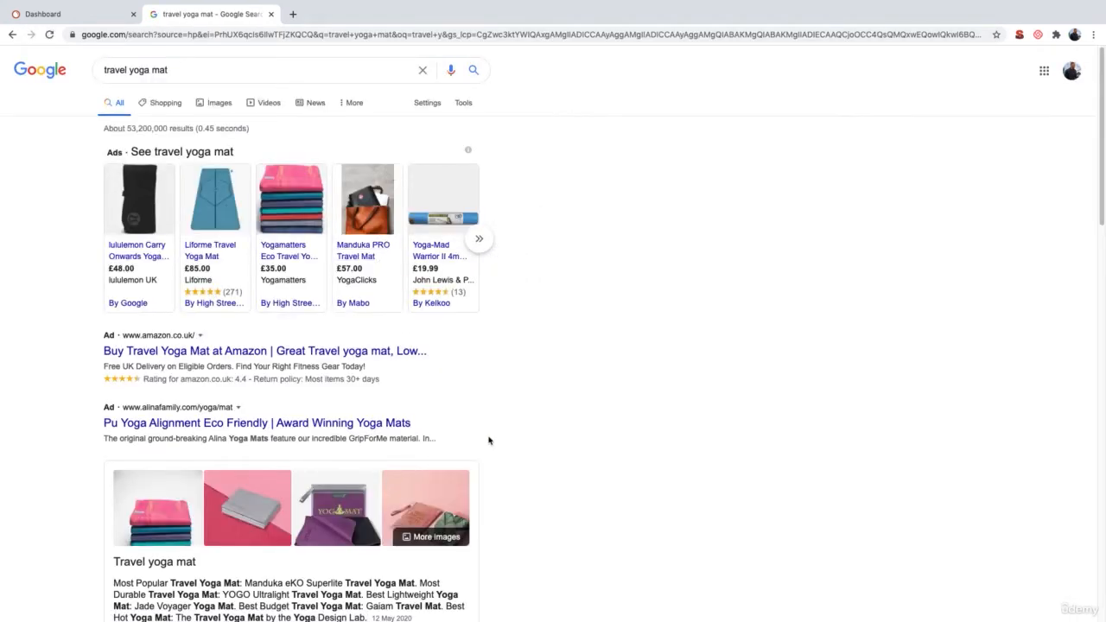
- Copy the link address of the organic "Travel Yoga Mat: Amazon.co.uk" search result
{"action": "scroll", "coordinate": [488, 441], "scroll_direction": "down", "scroll_amount": 3}
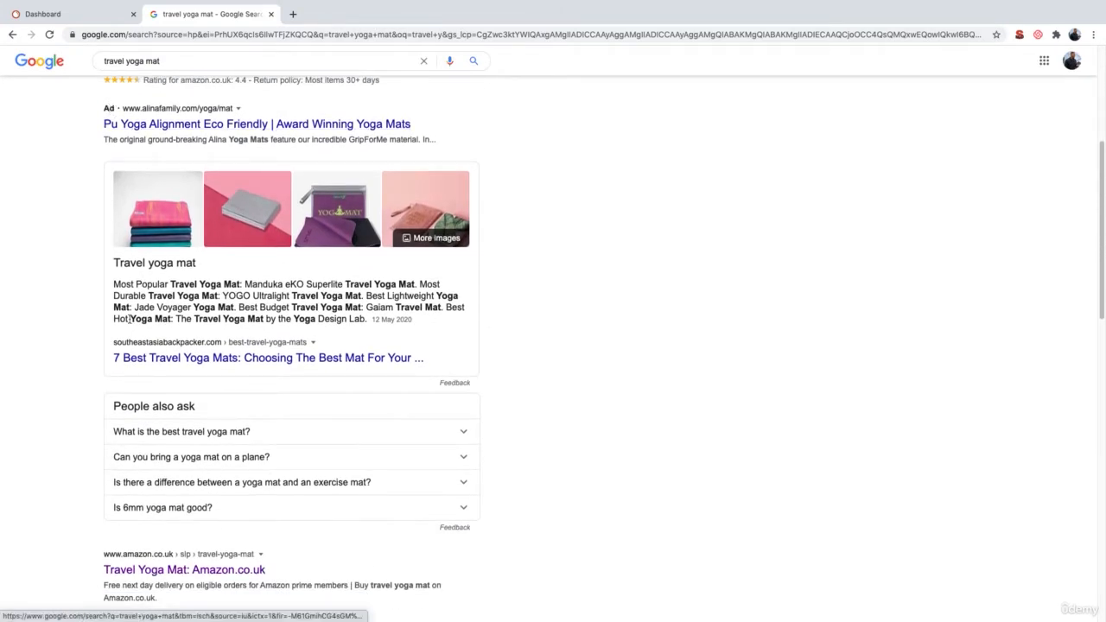
{"action": "scroll", "coordinate": [128, 318], "scroll_direction": "down", "scroll_amount": 2}
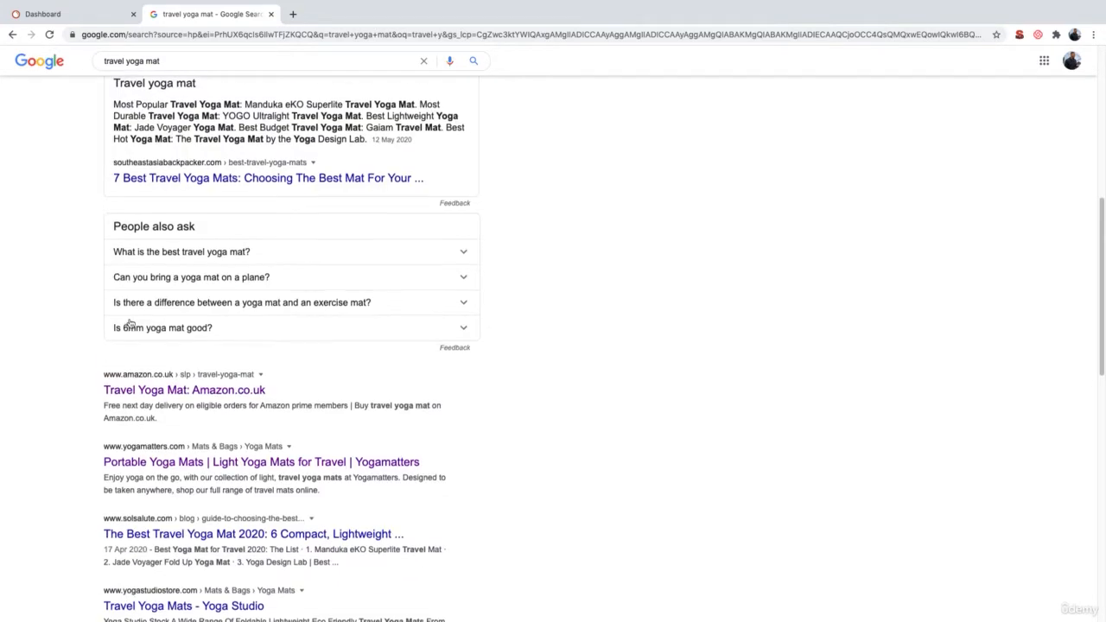
{"action": "scroll", "coordinate": [129, 324], "scroll_direction": "down", "scroll_amount": 2}
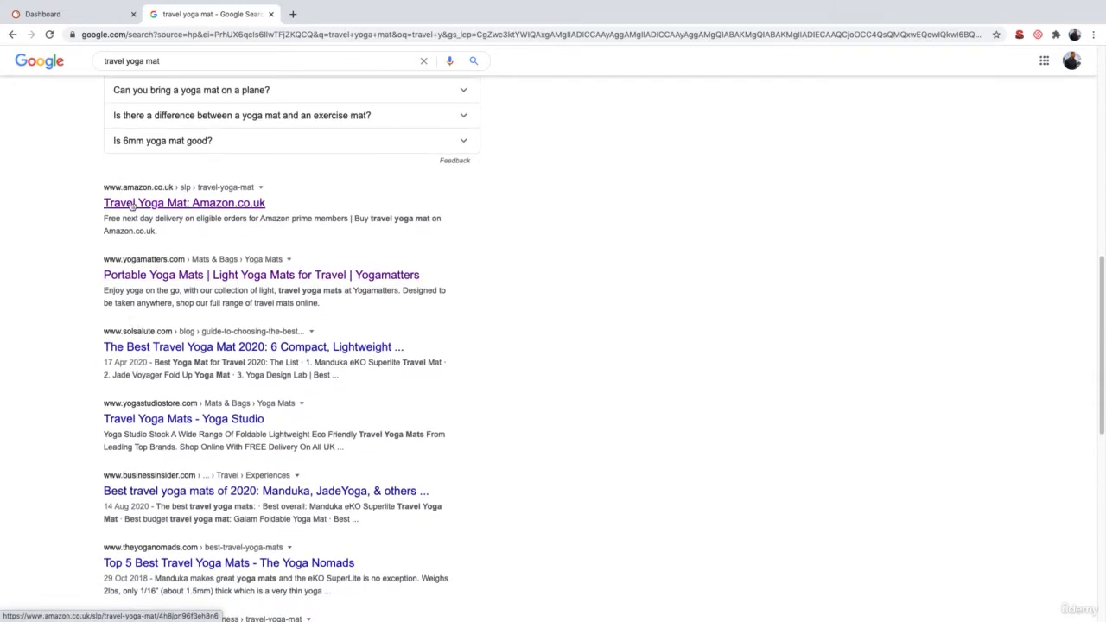
{"action": "right_click", "coordinate": [232, 205]}
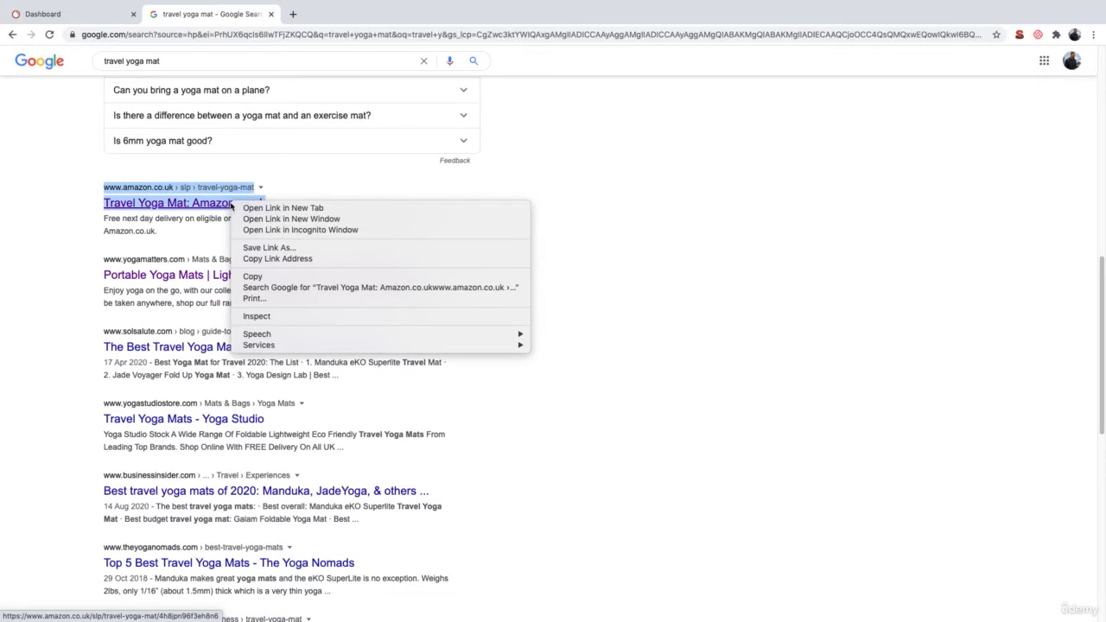
{"action": "left_click", "coordinate": [286, 258]}
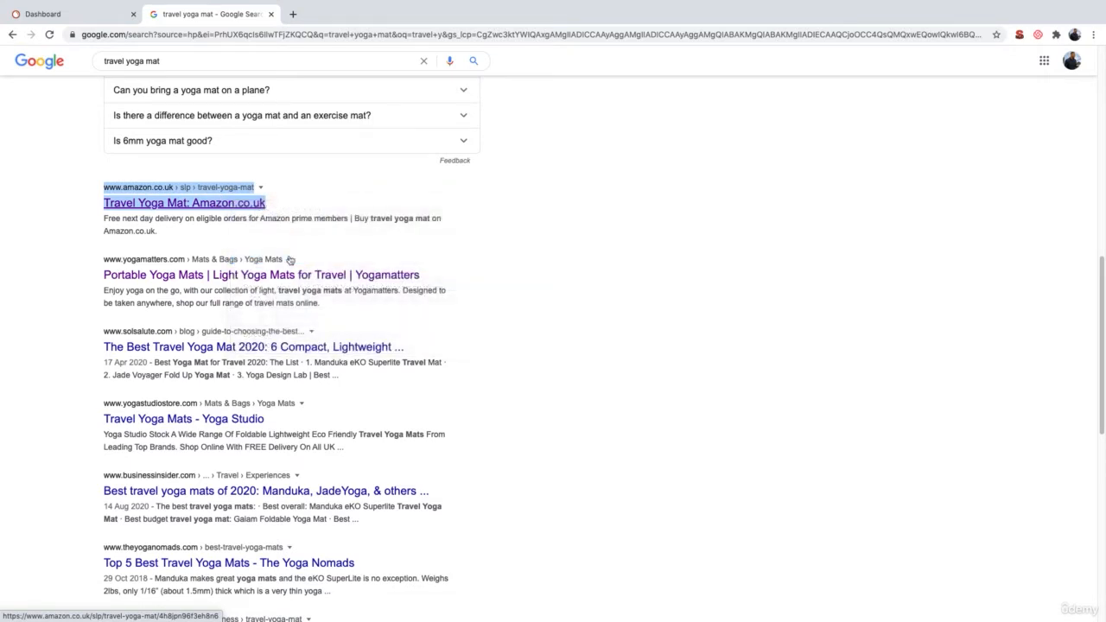
- Switch to Semrush and run a domain search on the copied Amazon travel yoga mat URL
{"action": "left_click", "coordinate": [94, 22]}
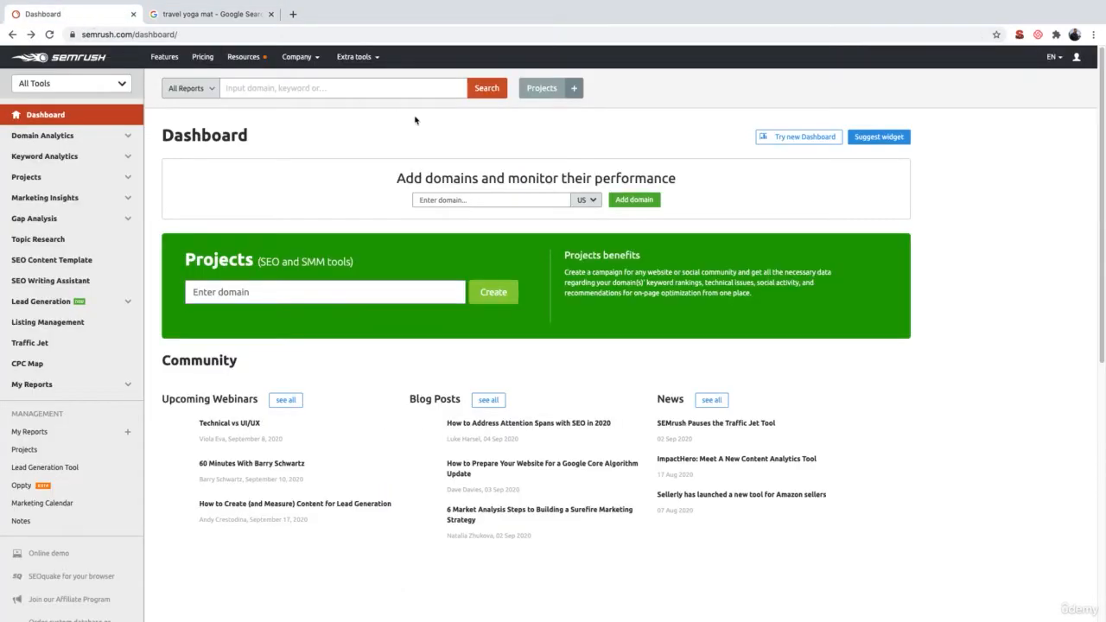
{"action": "left_click", "coordinate": [356, 89]}
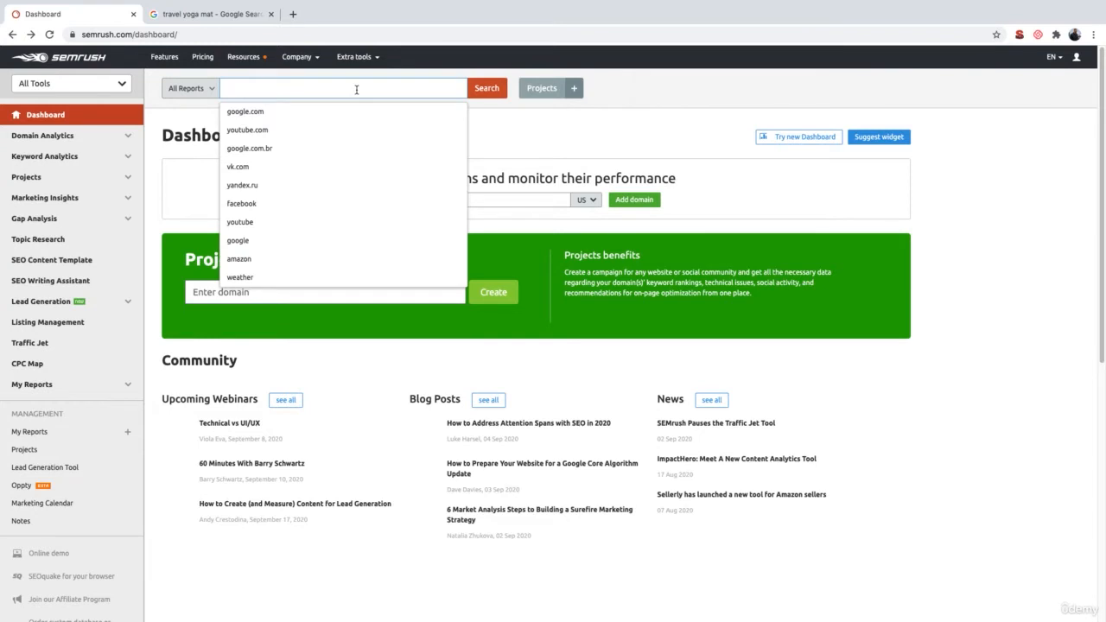
{"action": "key", "text": "ctrl+v"}
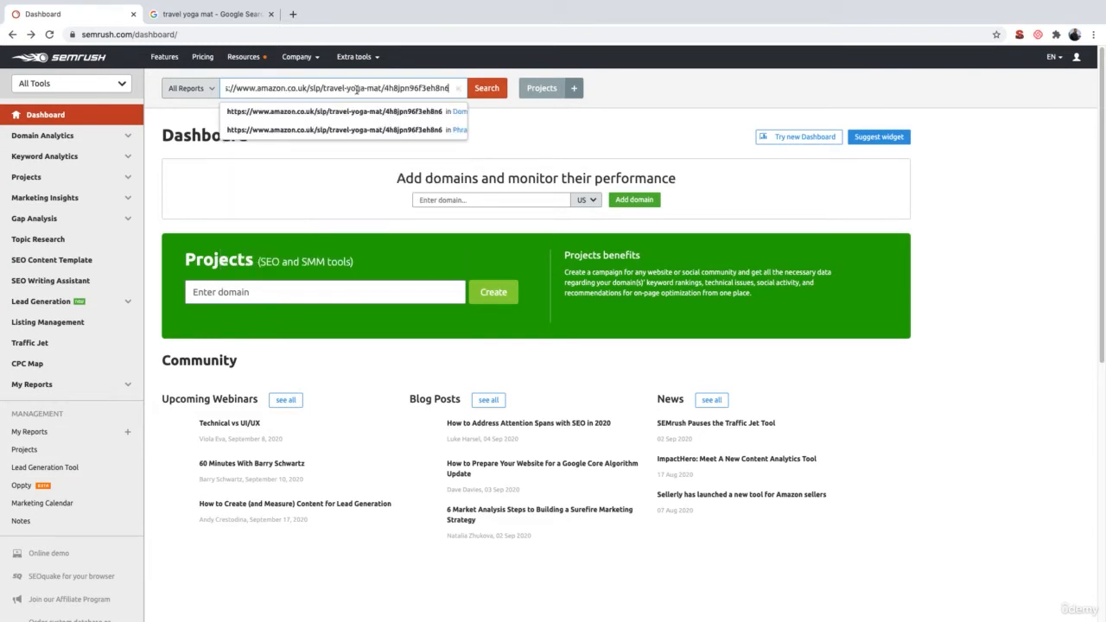
{"action": "left_click", "coordinate": [487, 89]}
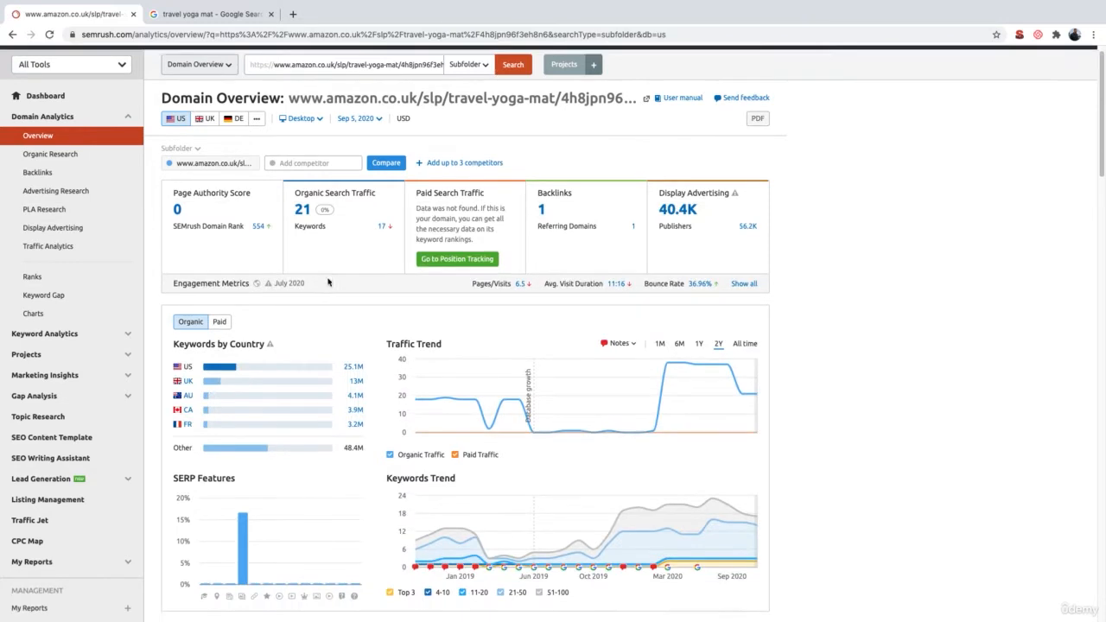
- Open the full details of the page's top organic keywords from the domain overview
{"action": "scroll", "coordinate": [329, 282], "scroll_direction": "down", "scroll_amount": 5}
{"action": "scroll", "coordinate": [260, 268], "scroll_direction": "down", "scroll_amount": 2}
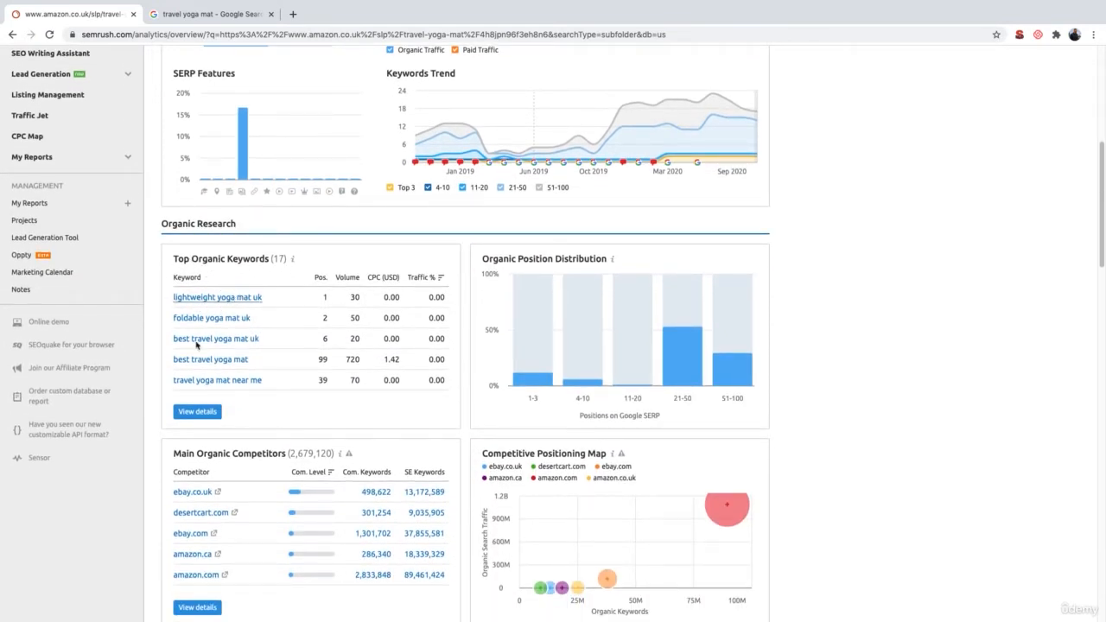
{"action": "mouse_move", "coordinate": [254, 124]}
{"action": "left_click", "coordinate": [205, 413]}
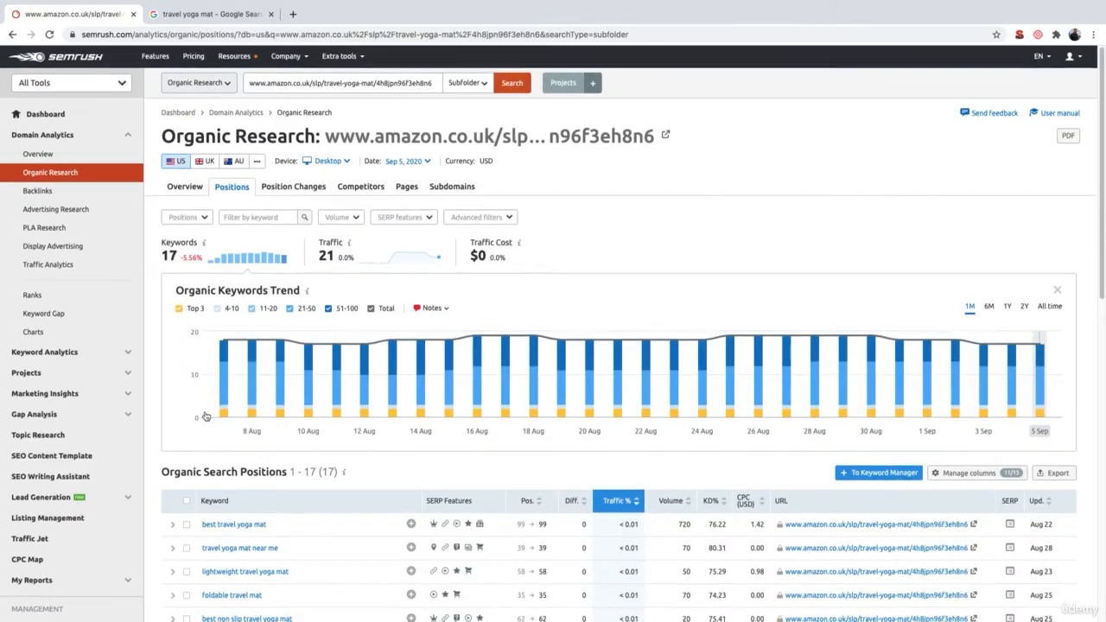
- Examine the list of organic search positions and the advanced filter options available for it
{"action": "scroll", "coordinate": [205, 416], "scroll_direction": "down", "scroll_amount": 3}
{"action": "scroll", "coordinate": [206, 417], "scroll_direction": "down", "scroll_amount": 1}
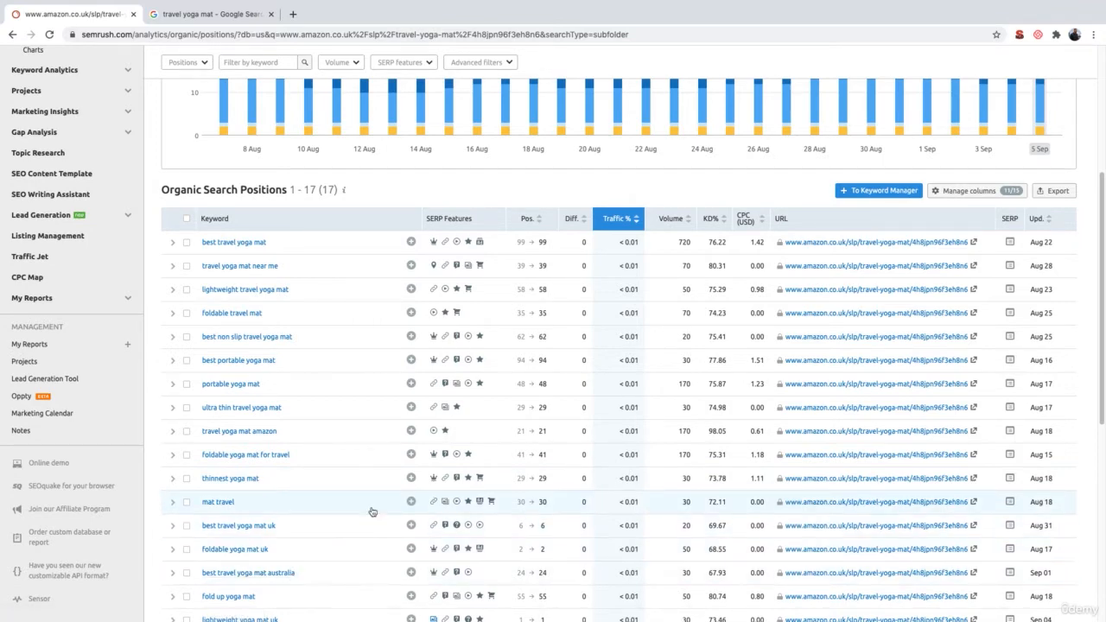
{"action": "scroll", "coordinate": [372, 513], "scroll_direction": "down", "scroll_amount": 1}
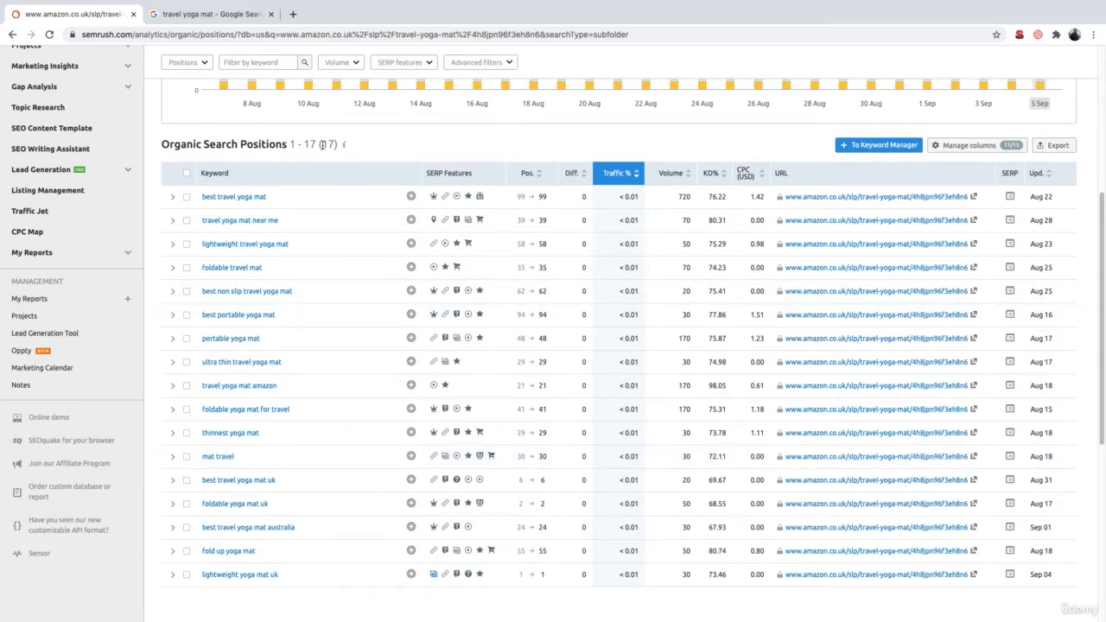
{"action": "scroll", "coordinate": [322, 145], "scroll_direction": "up", "scroll_amount": 2}
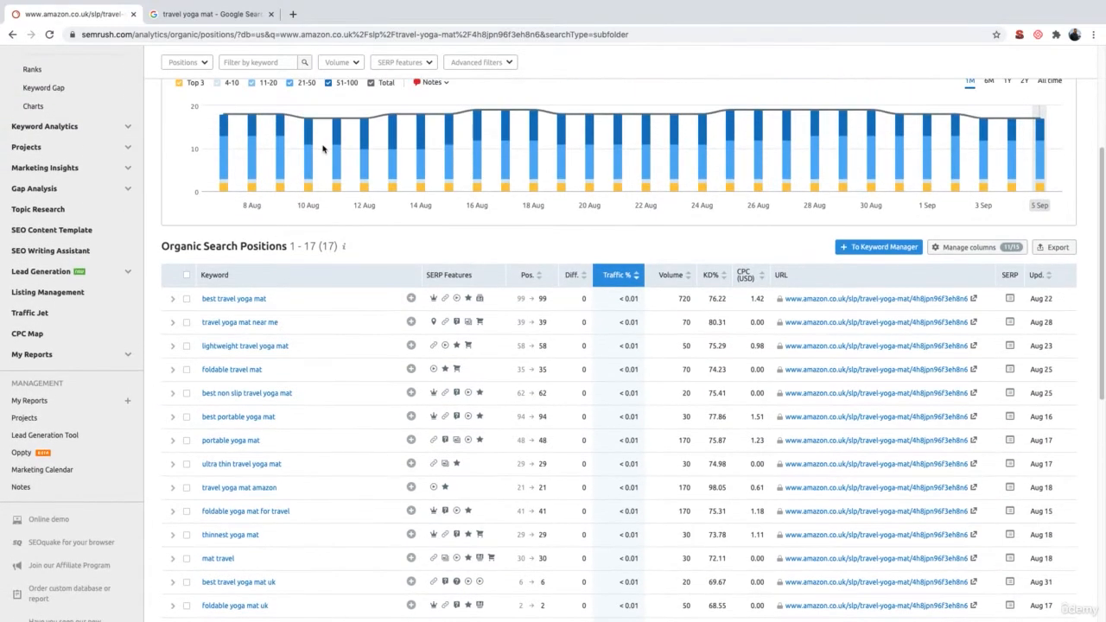
{"action": "left_click", "coordinate": [508, 64]}
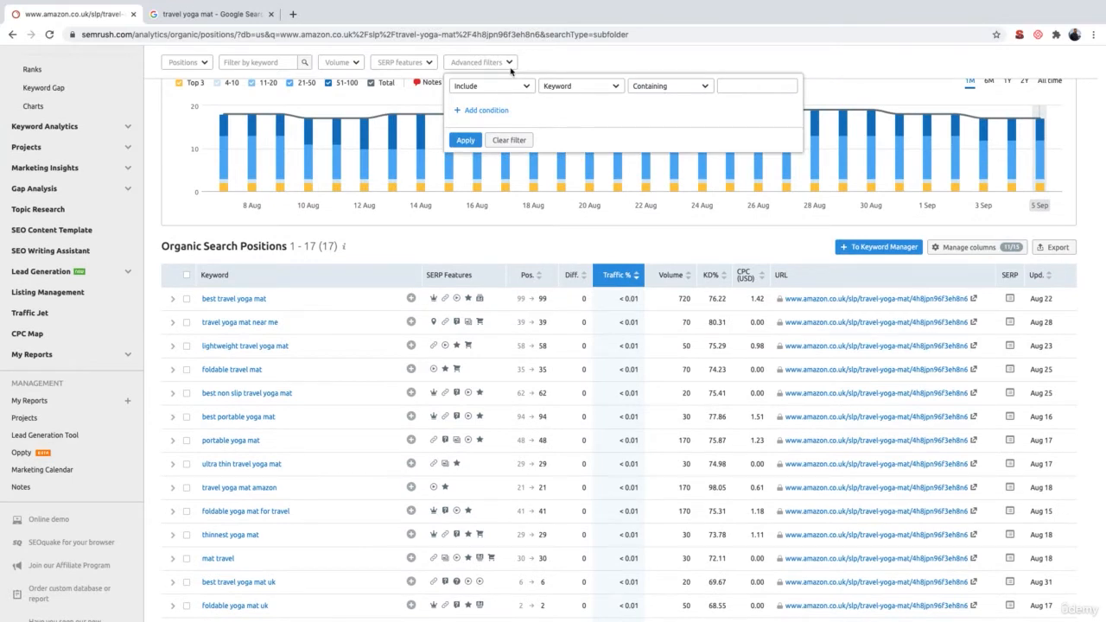
{"action": "left_click", "coordinate": [535, 230]}
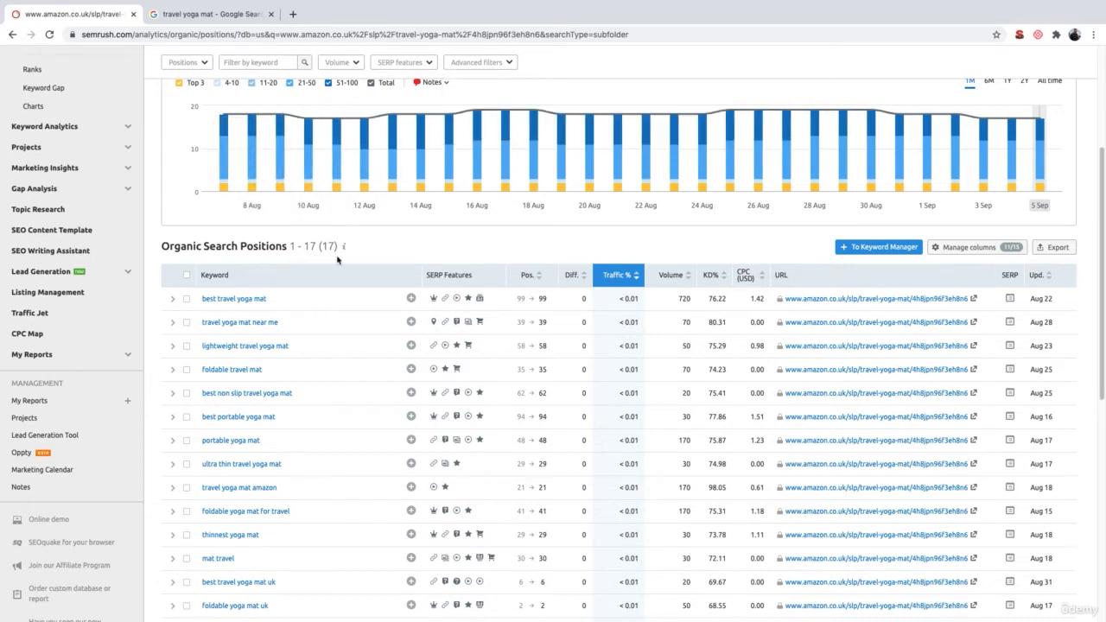
- Export all organic search positions as an Excel file and bring up the spreadsheet
{"action": "scroll", "coordinate": [340, 257], "scroll_direction": "down", "scroll_amount": 1}
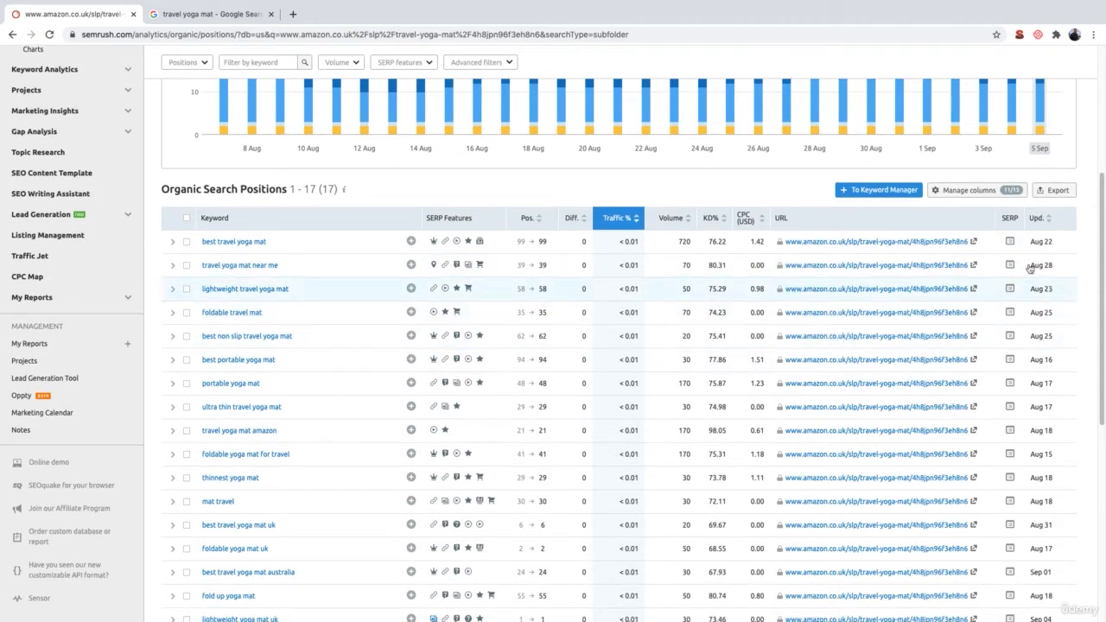
{"action": "left_click", "coordinate": [1055, 198]}
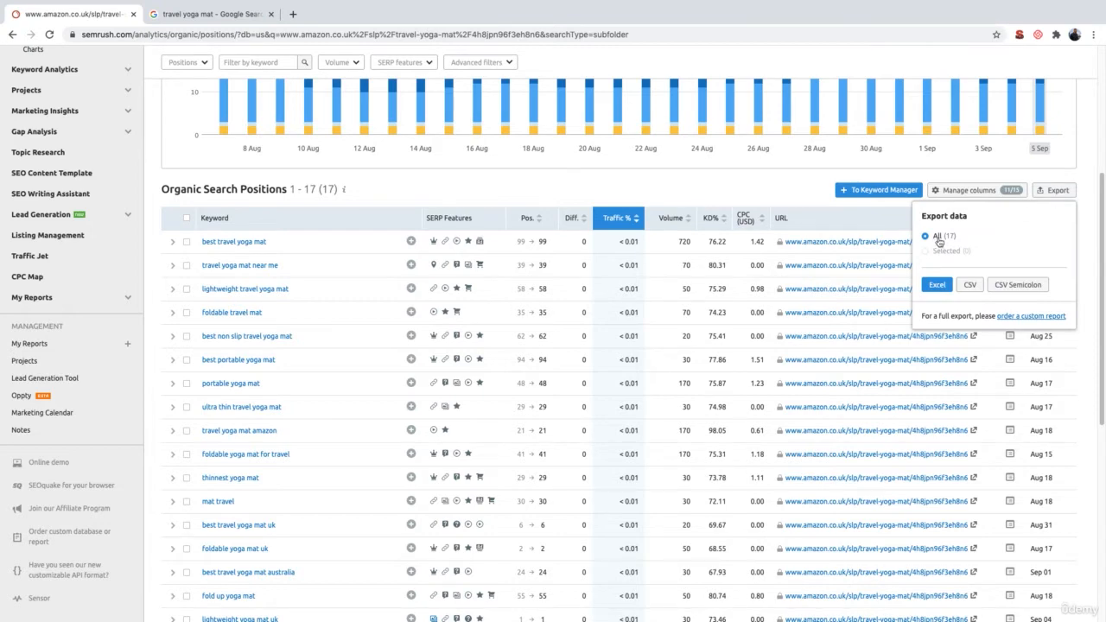
{"action": "left_click", "coordinate": [939, 285]}
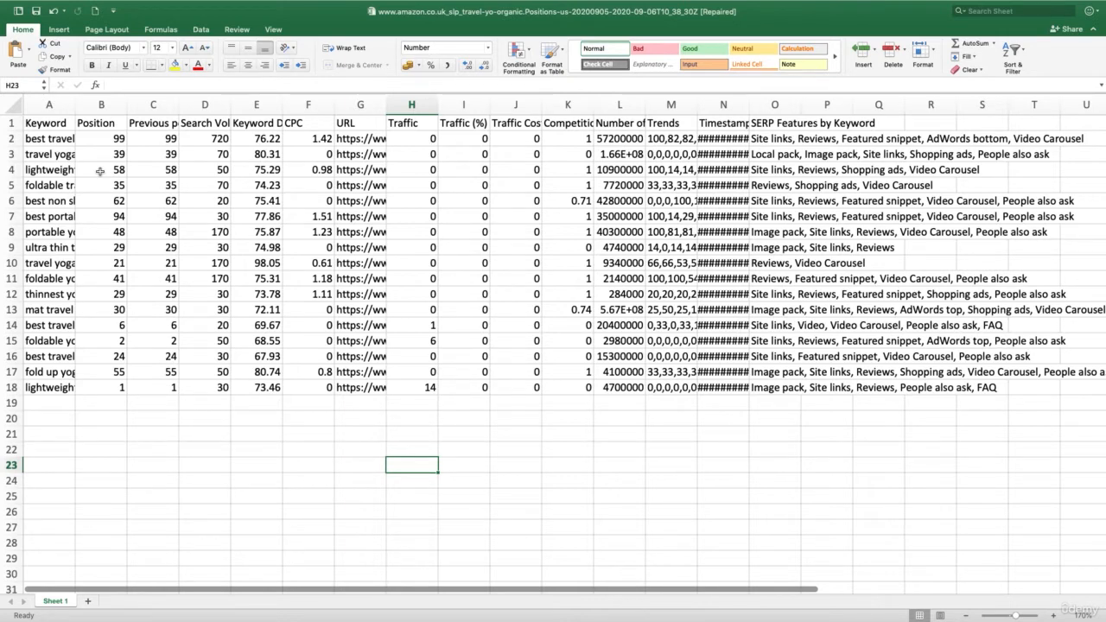
{"action": "left_click", "coordinate": [47, 122]}
{"action": "left_click", "coordinate": [42, 140]}
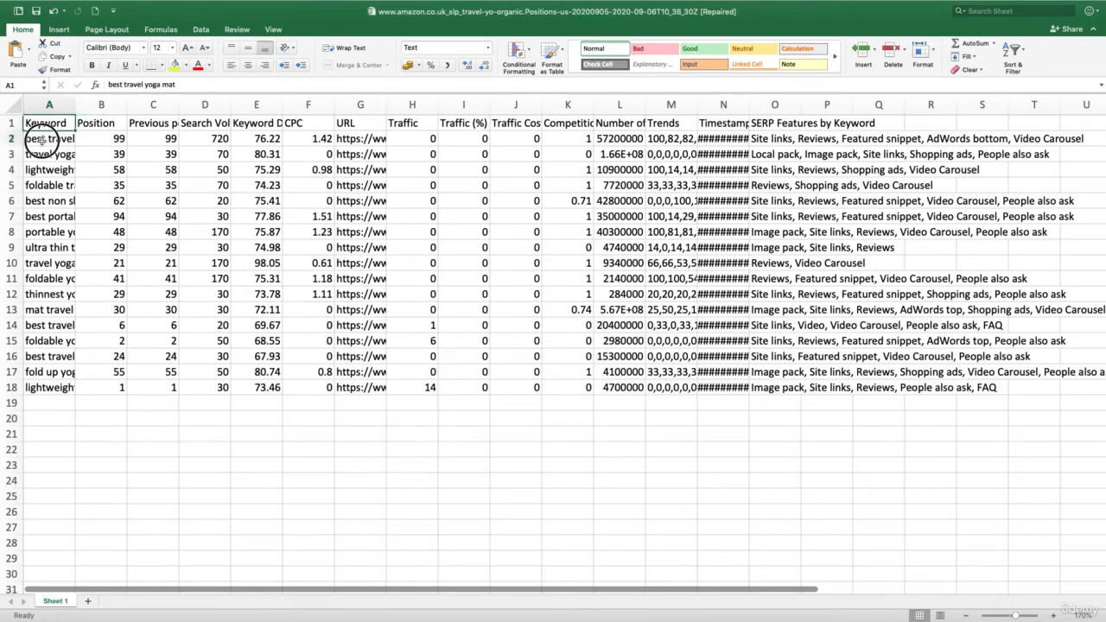
{"action": "left_click_drag", "start_coordinate": [42, 140], "coordinate": [39, 325]}
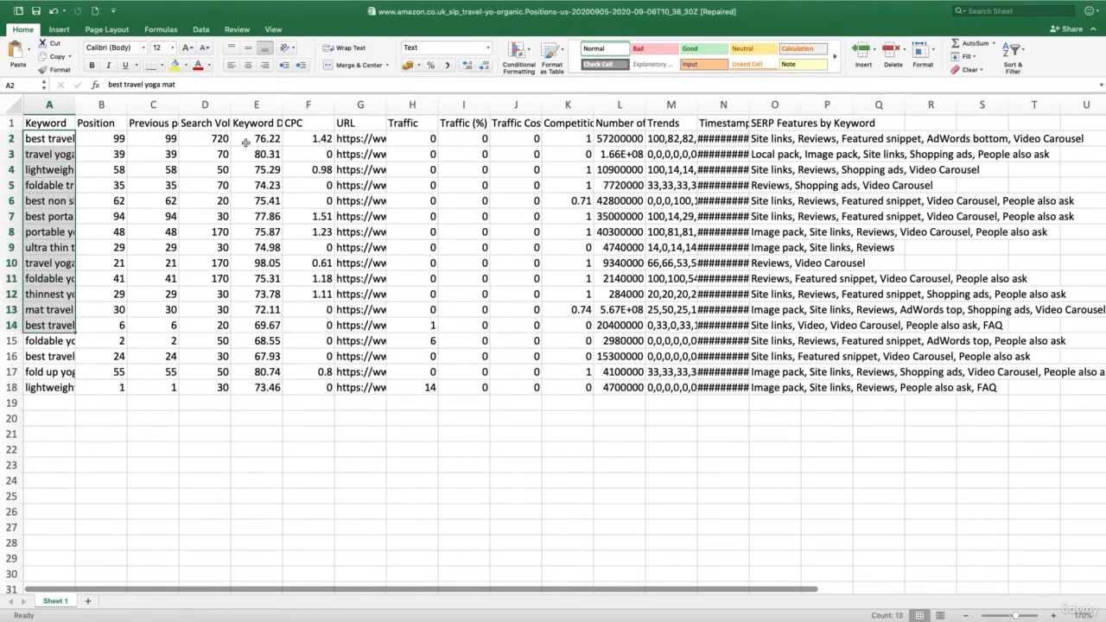
{"action": "left_click", "coordinate": [206, 125]}
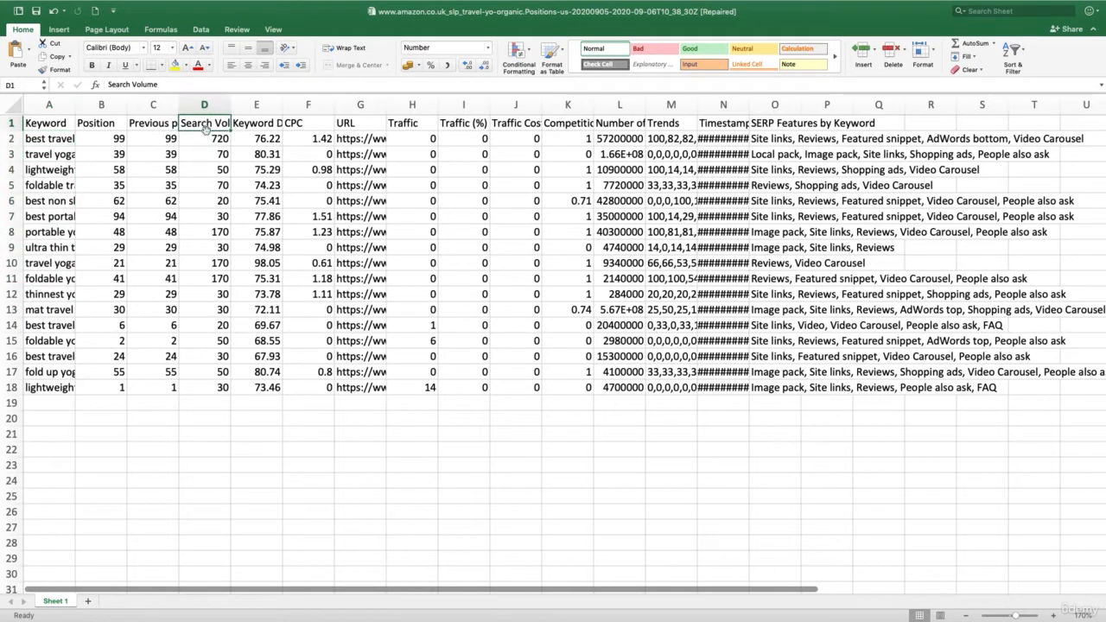
- Delete columns E through Q, from Keyword Difficulty onward, in the exported sheet
{"action": "left_click", "coordinate": [255, 105]}
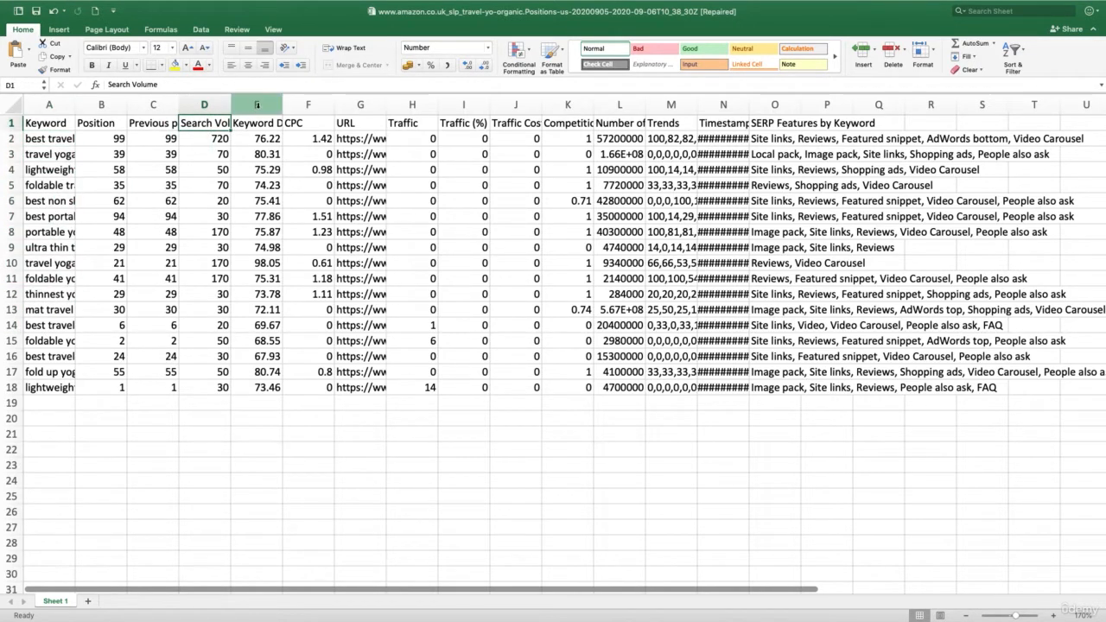
{"action": "left_click", "coordinate": [873, 104], "text": "shift"}
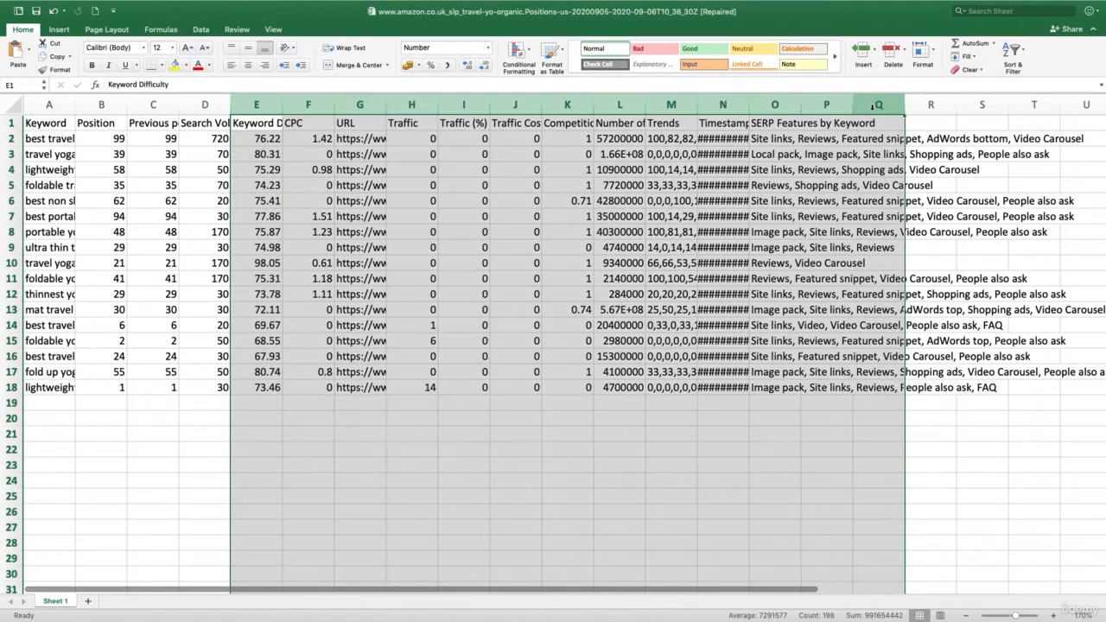
{"action": "right_click", "coordinate": [873, 104]}
{"action": "left_click", "coordinate": [886, 170]}
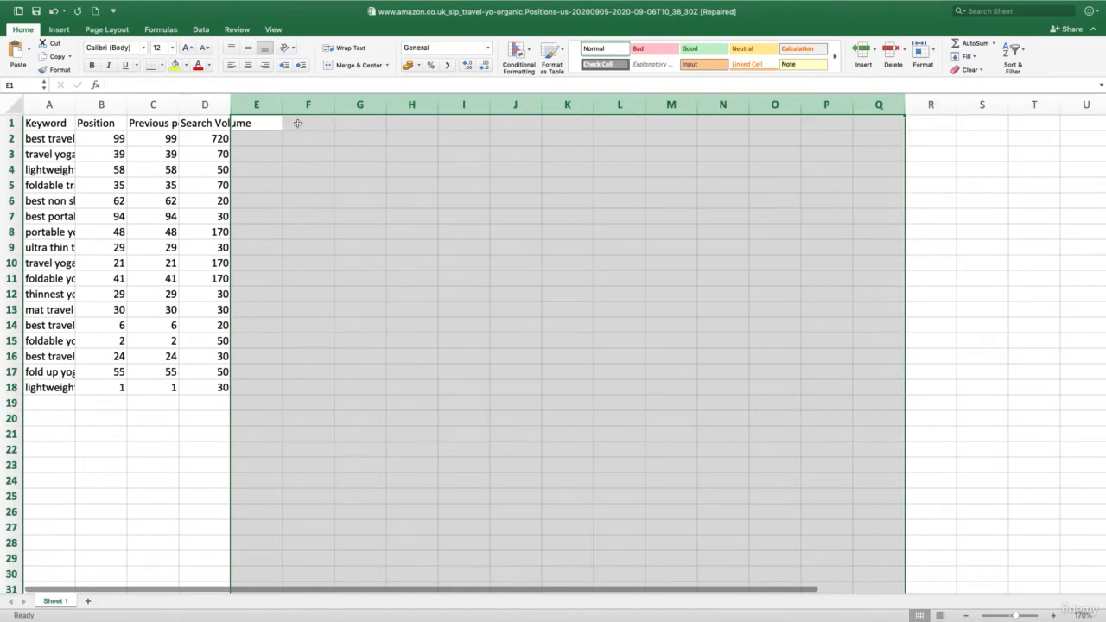
- Delete the Position and Previous position columns so Search Volume sits beside Keyword
{"action": "left_click", "coordinate": [99, 105]}
{"action": "right_click", "coordinate": [100, 104]}
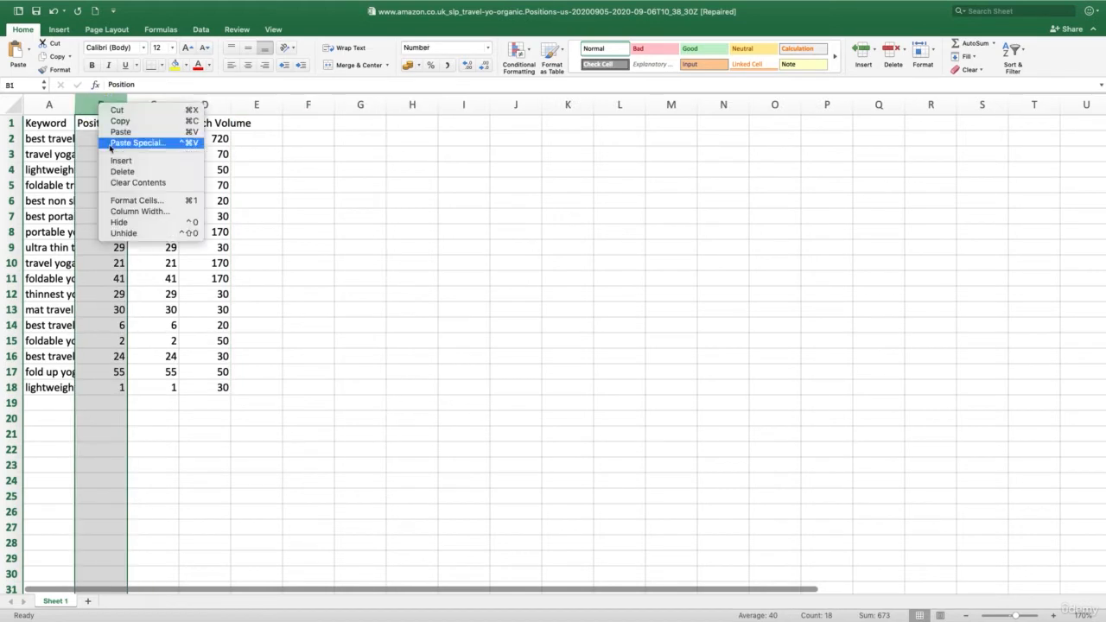
{"action": "left_click", "coordinate": [121, 172]}
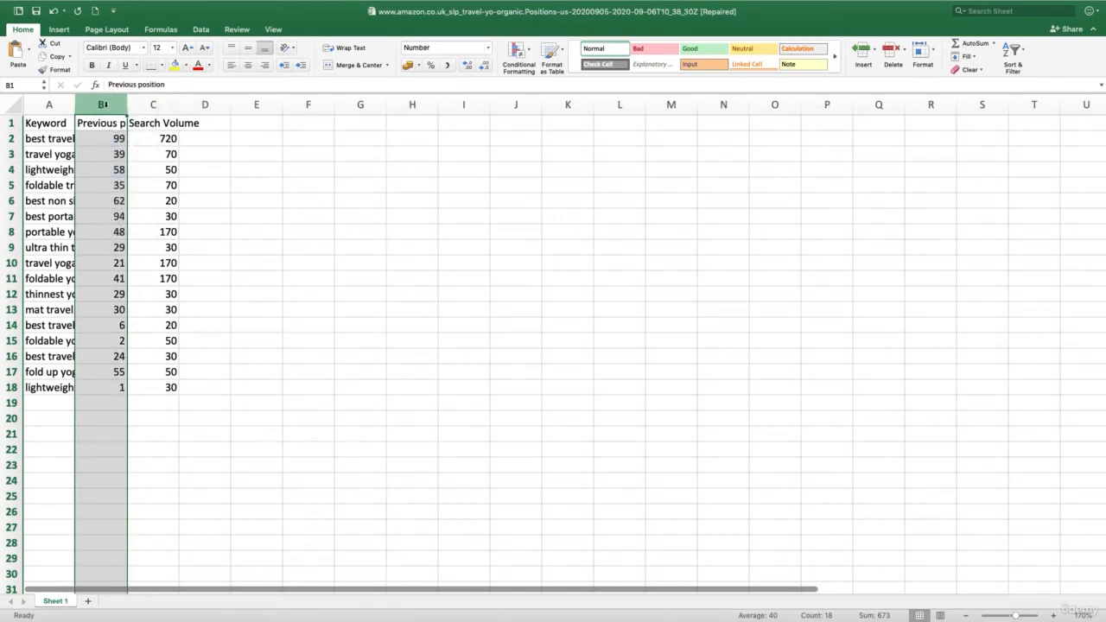
{"action": "right_click", "coordinate": [101, 105]}
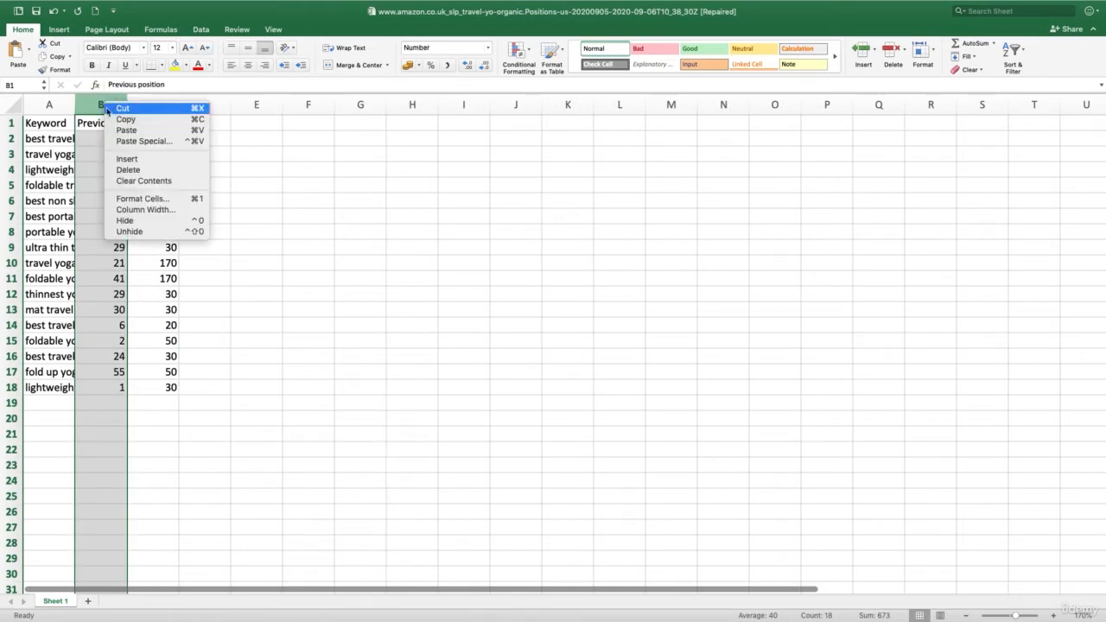
{"action": "left_click", "coordinate": [136, 172]}
- Fit the Keyword and Search Volume columns to their contents and select the data in A2:B18
{"action": "double_click", "coordinate": [75, 104]}
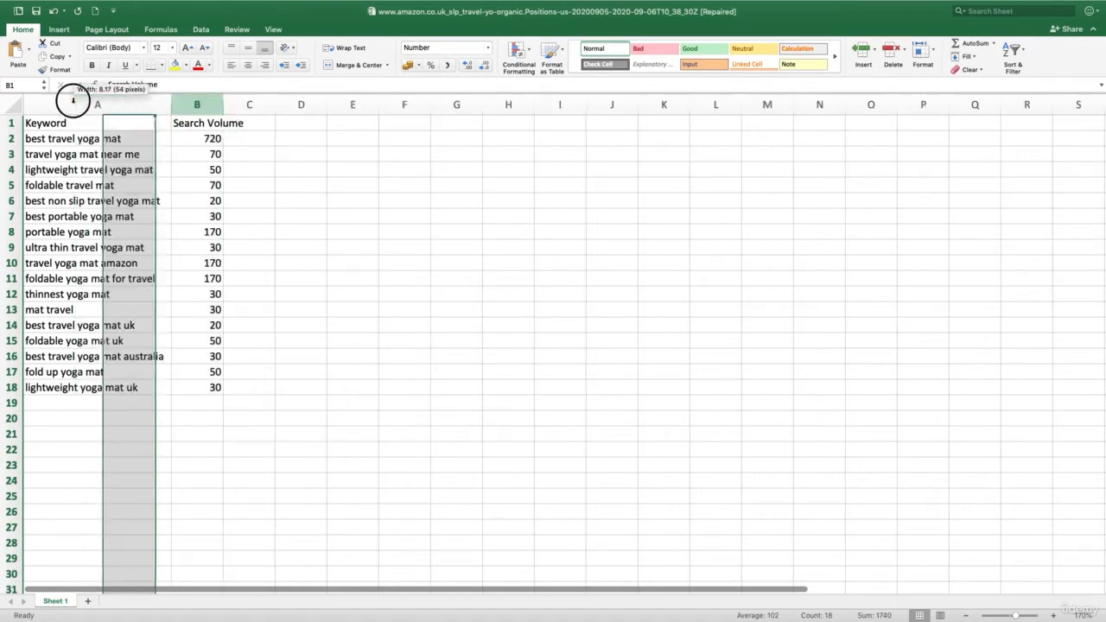
{"action": "double_click", "coordinate": [223, 104]}
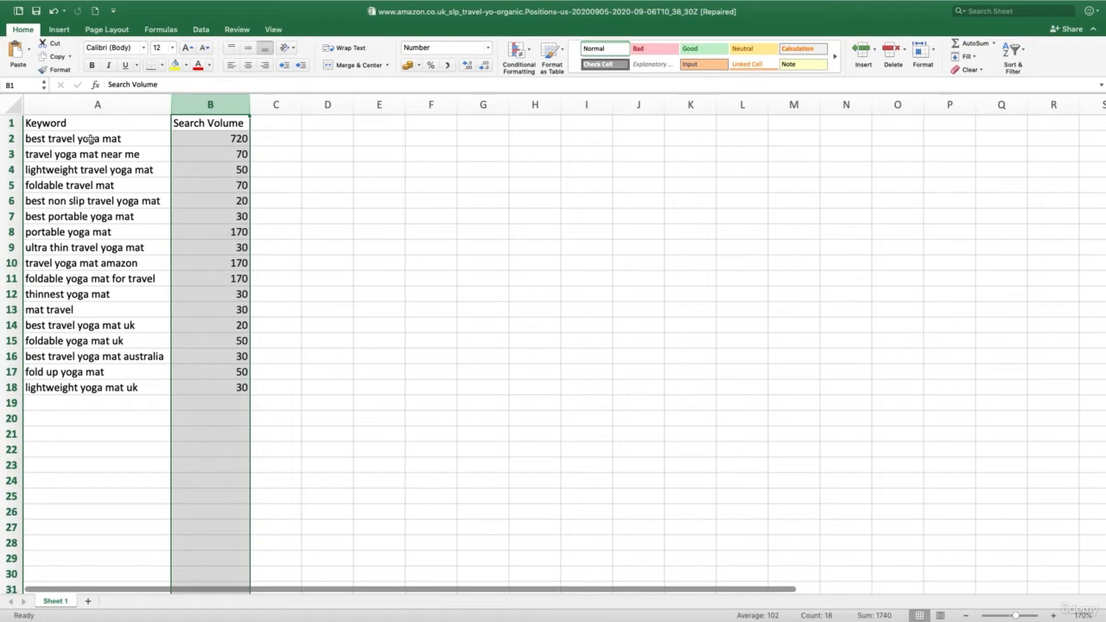
{"action": "left_click_drag", "start_coordinate": [90, 139], "coordinate": [209, 389]}
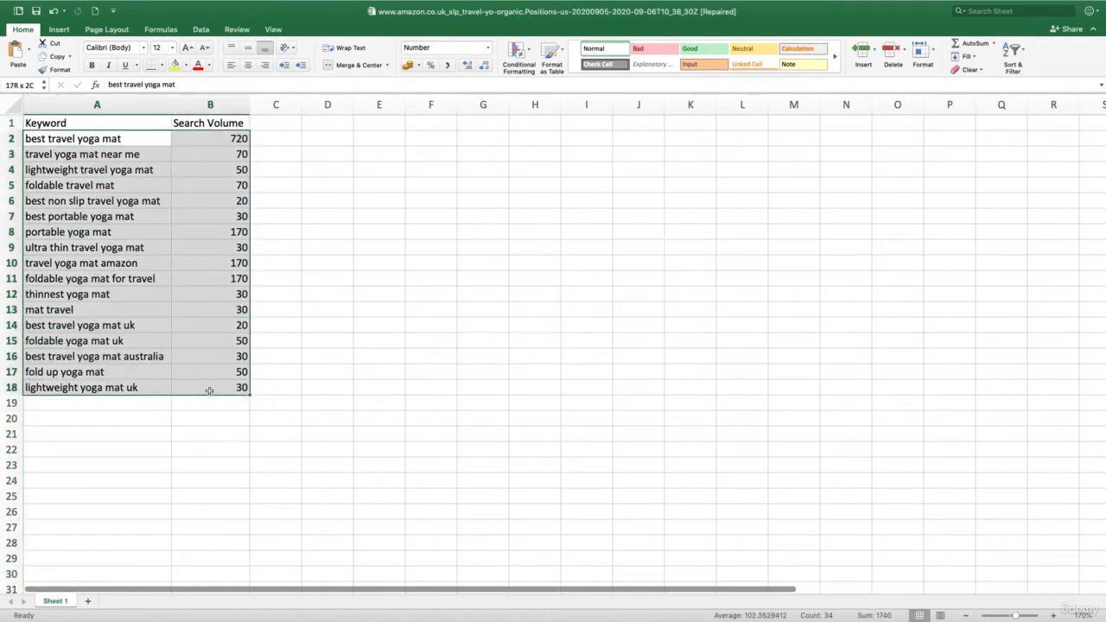
- Copy the selected keywords and search volumes into the Travel sheet of the Keyword Research Template workbook, starting at B11
{"action": "key", "text": "super+c"}
{"action": "key", "text": "ctrl+Right"}
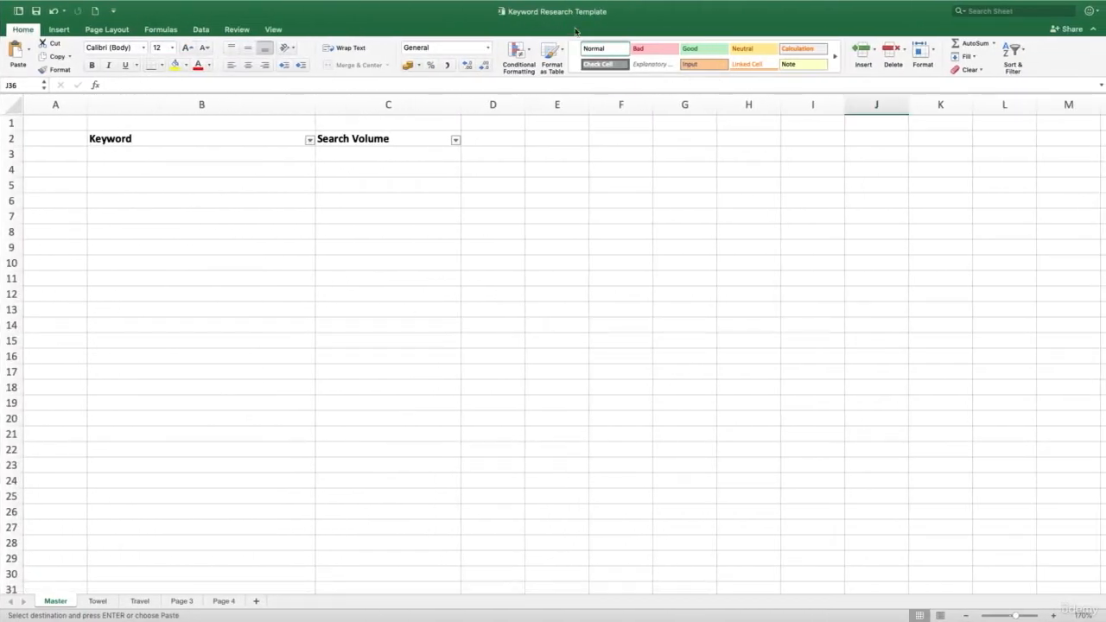
{"action": "left_click", "coordinate": [141, 601]}
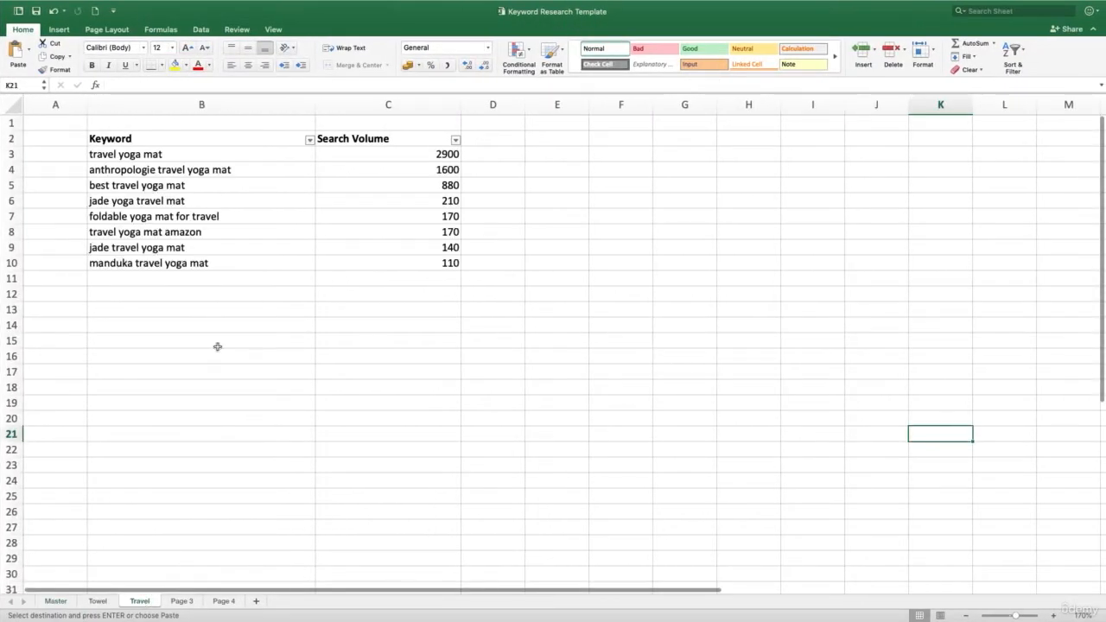
{"action": "left_click", "coordinate": [204, 279]}
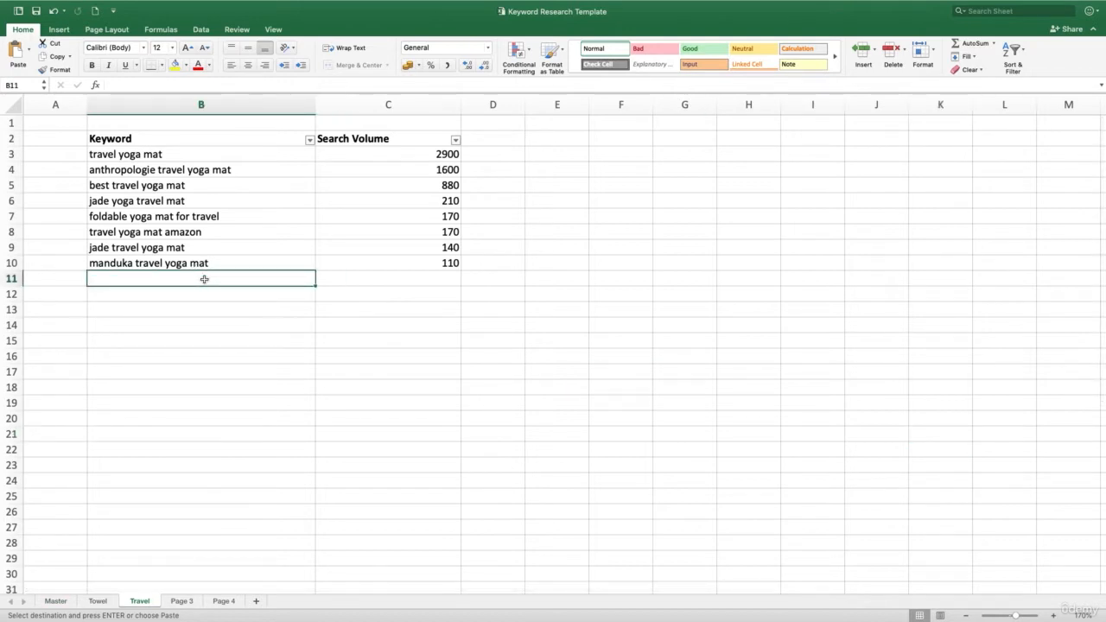
{"action": "key", "text": "super+v"}
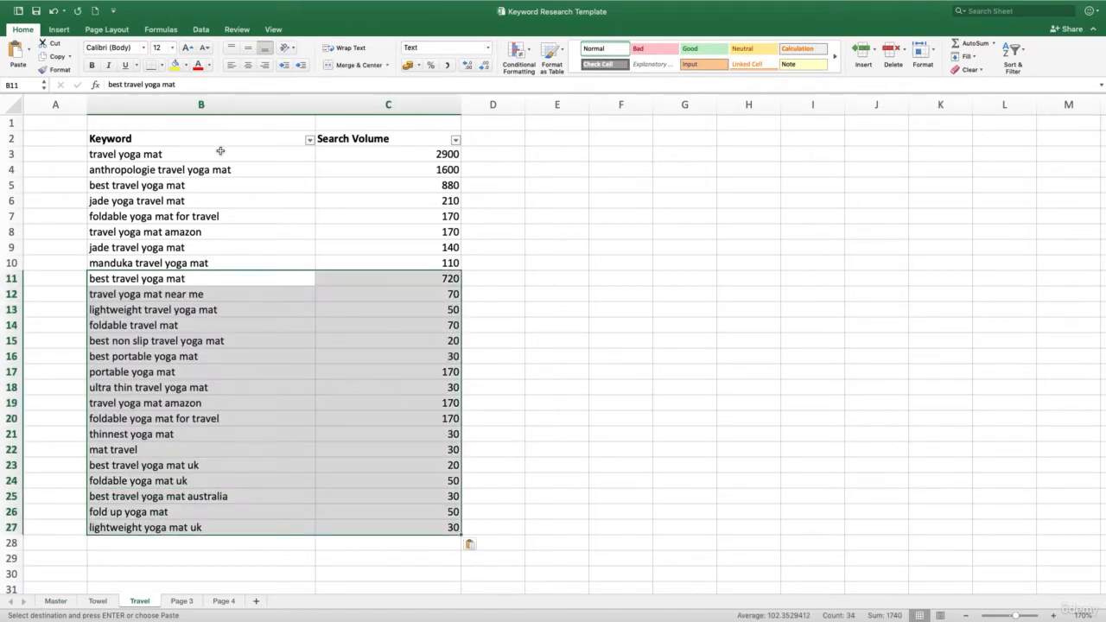
{"action": "left_click_drag", "start_coordinate": [220, 154], "coordinate": [210, 263]}
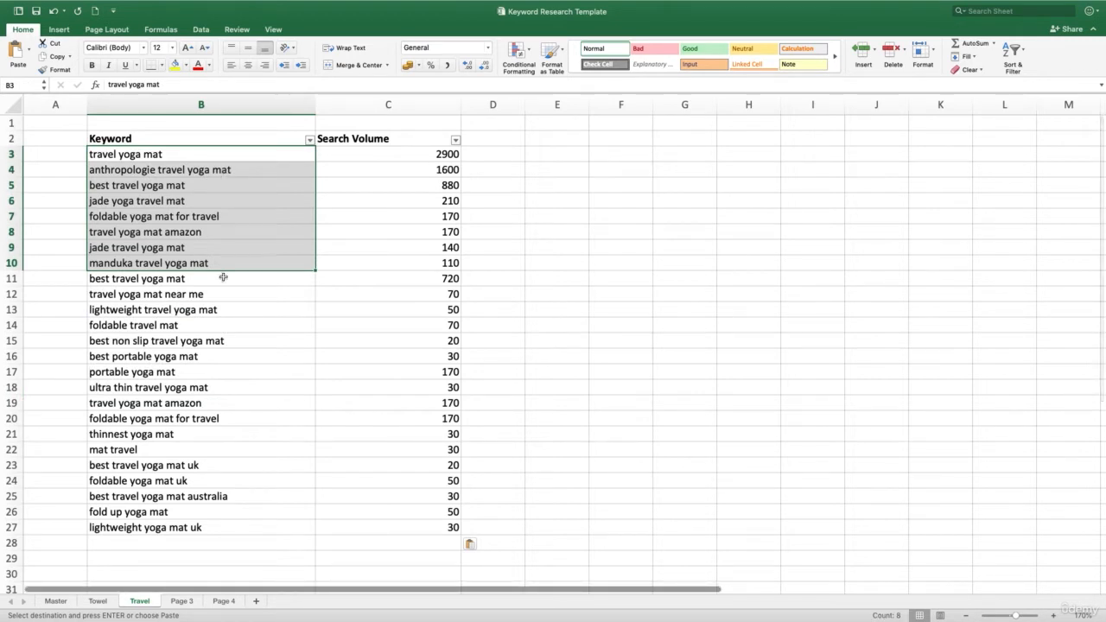
{"action": "left_click_drag", "start_coordinate": [224, 279], "coordinate": [223, 533]}
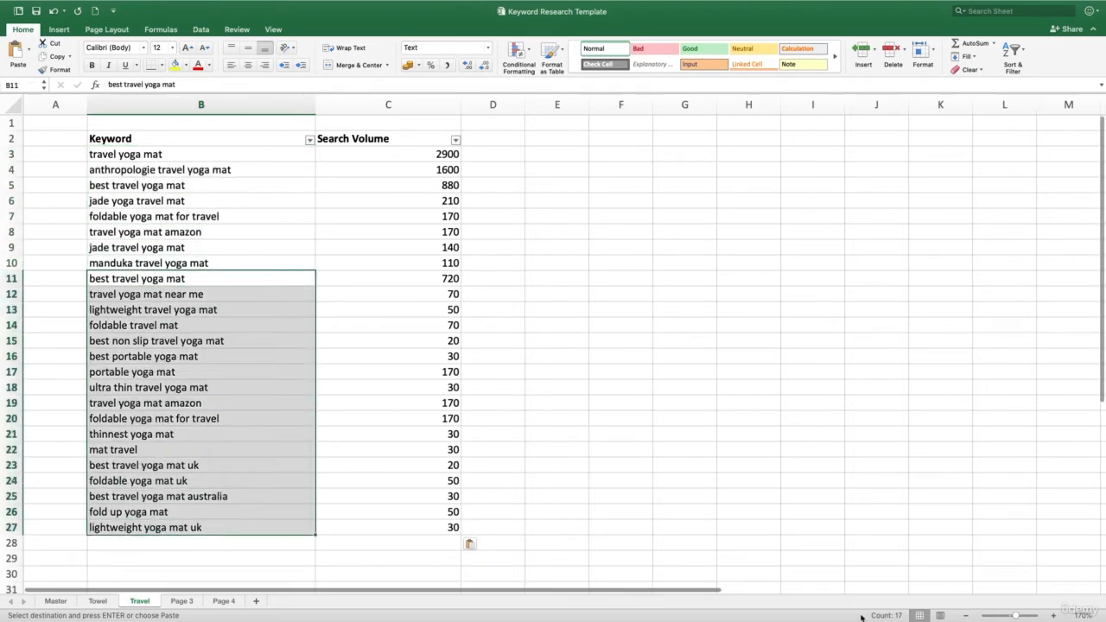
{"action": "key", "text": "Escape"}
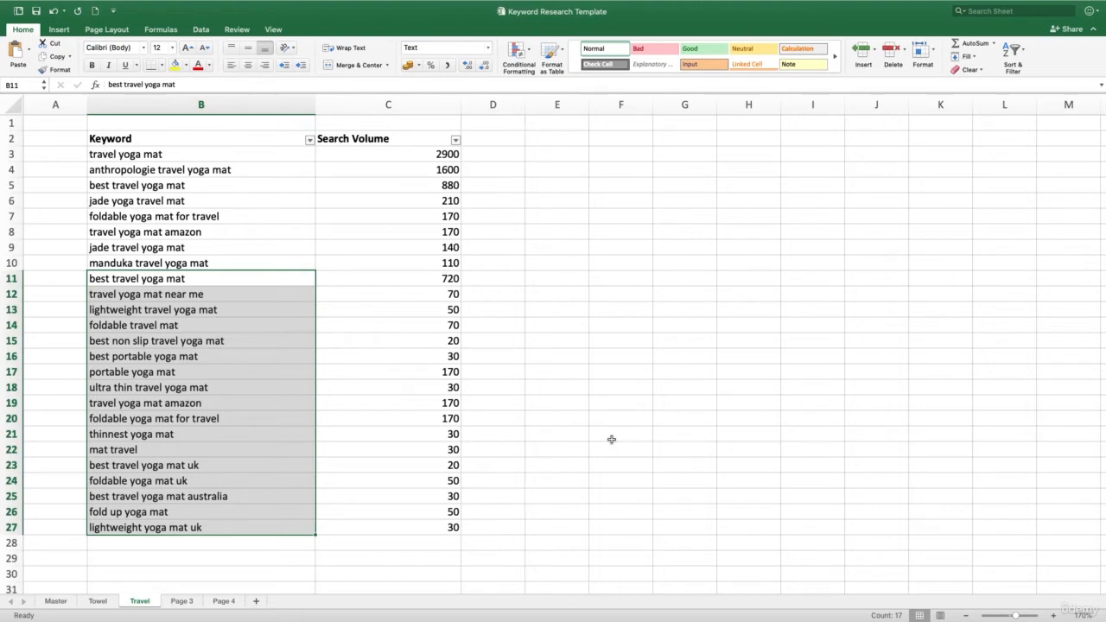
{"action": "key", "text": "super+Tab"}
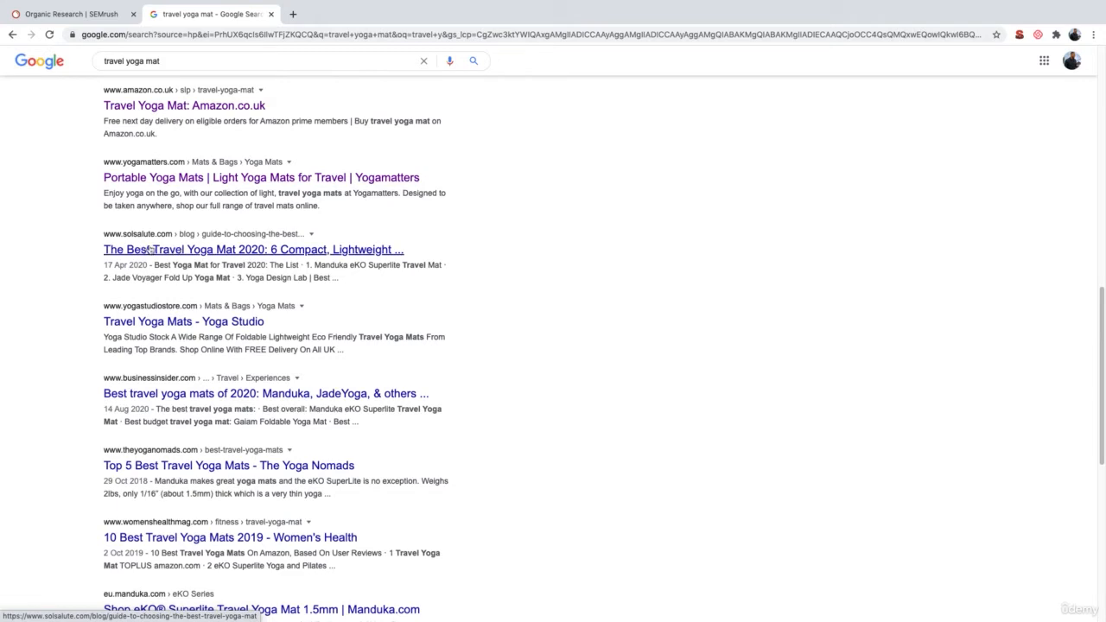
{"action": "right_click", "coordinate": [177, 248]}
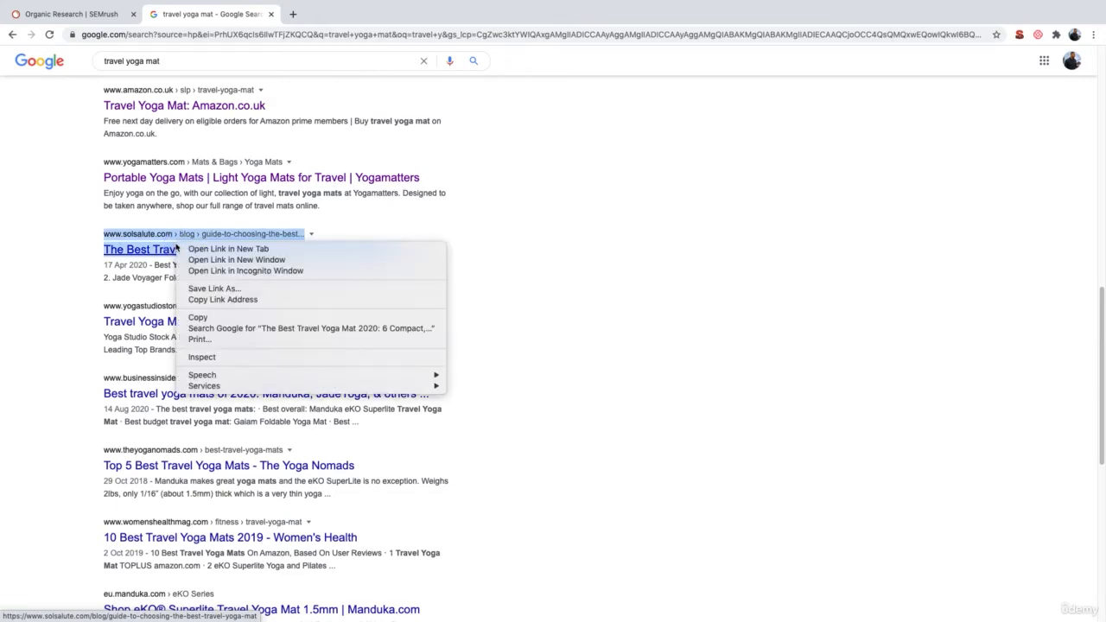
{"action": "left_click", "coordinate": [223, 299]}
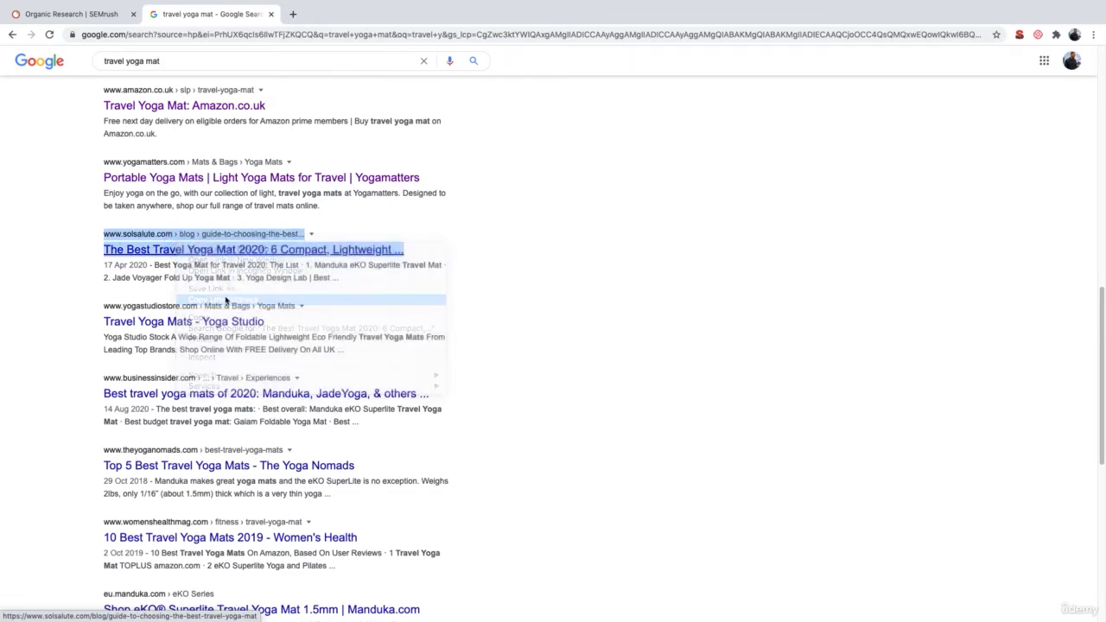
- Replace the Amazon address in Semrush Organic Research with the copied solsalute.com link and run the search
{"action": "left_click", "coordinate": [92, 12]}
{"action": "left_click", "coordinate": [335, 84]}
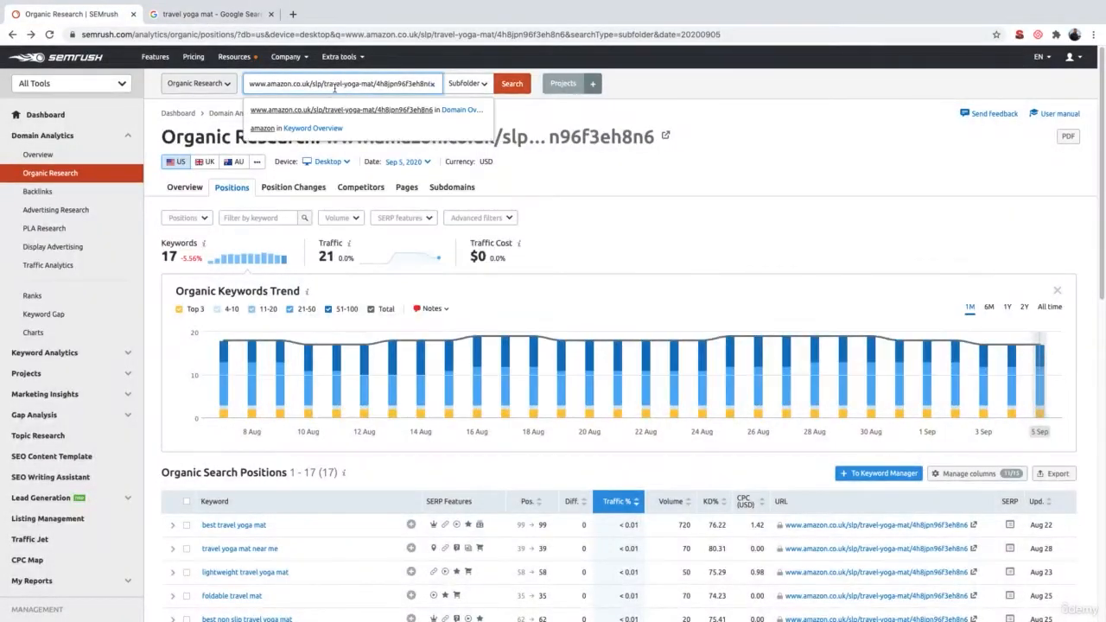
{"action": "key", "text": "BackSpace"}
{"action": "key", "text": "ctrl+v"}
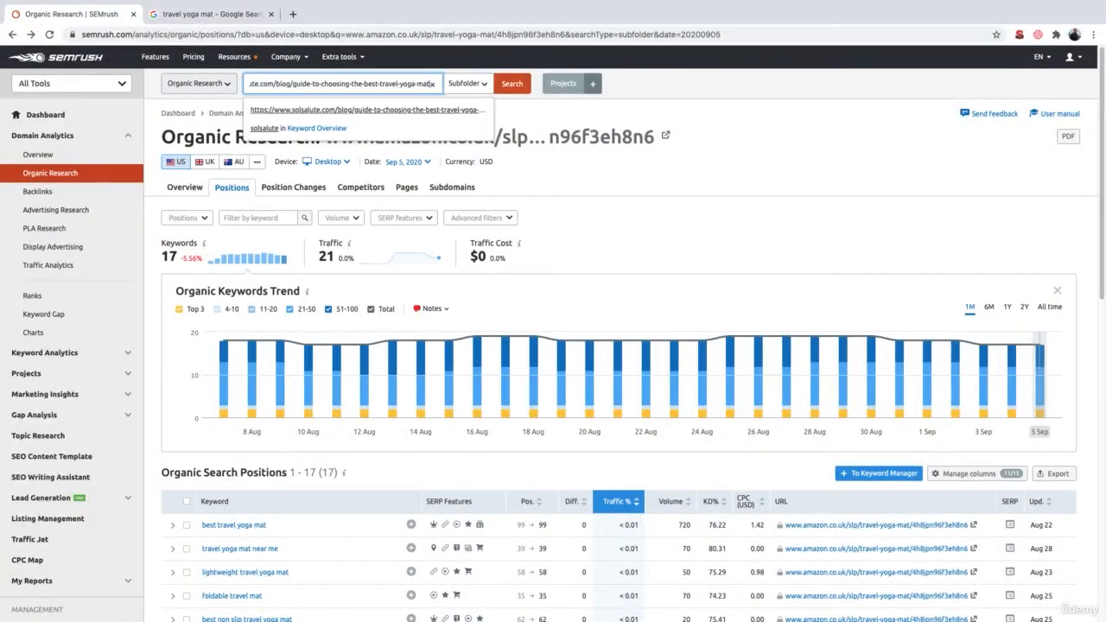
{"action": "left_click", "coordinate": [516, 84]}
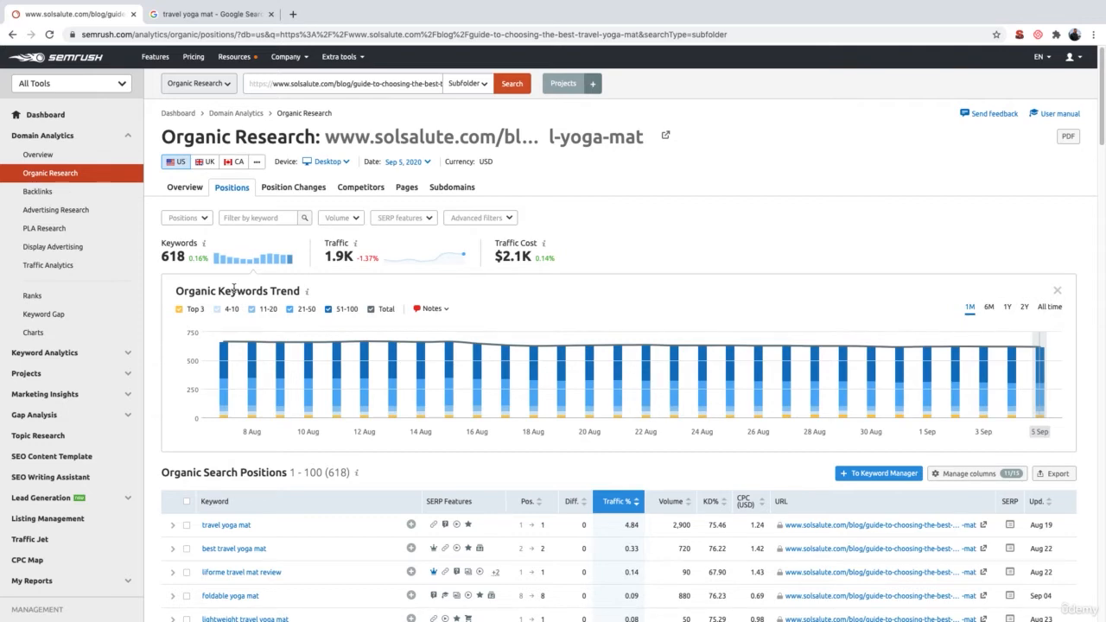
- Examine the solsalute.com page's organic keywords, positions and volumes, comparing with the Google results and the template's Master sheet
{"action": "scroll", "coordinate": [239, 292], "scroll_direction": "down", "scroll_amount": 3}
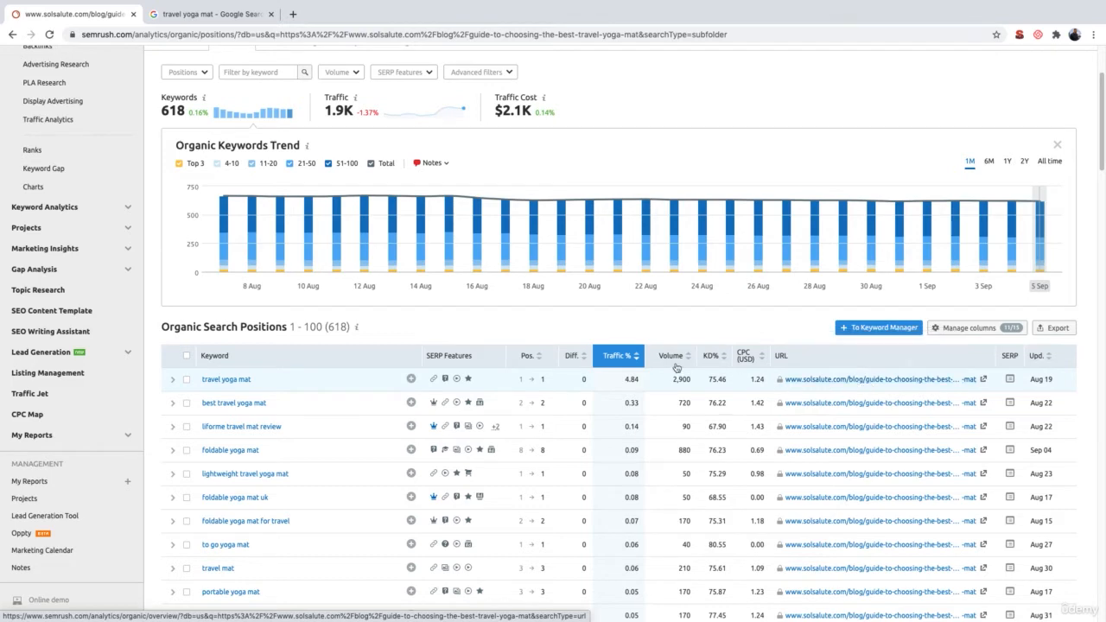
{"action": "left_click", "coordinate": [182, 17]}
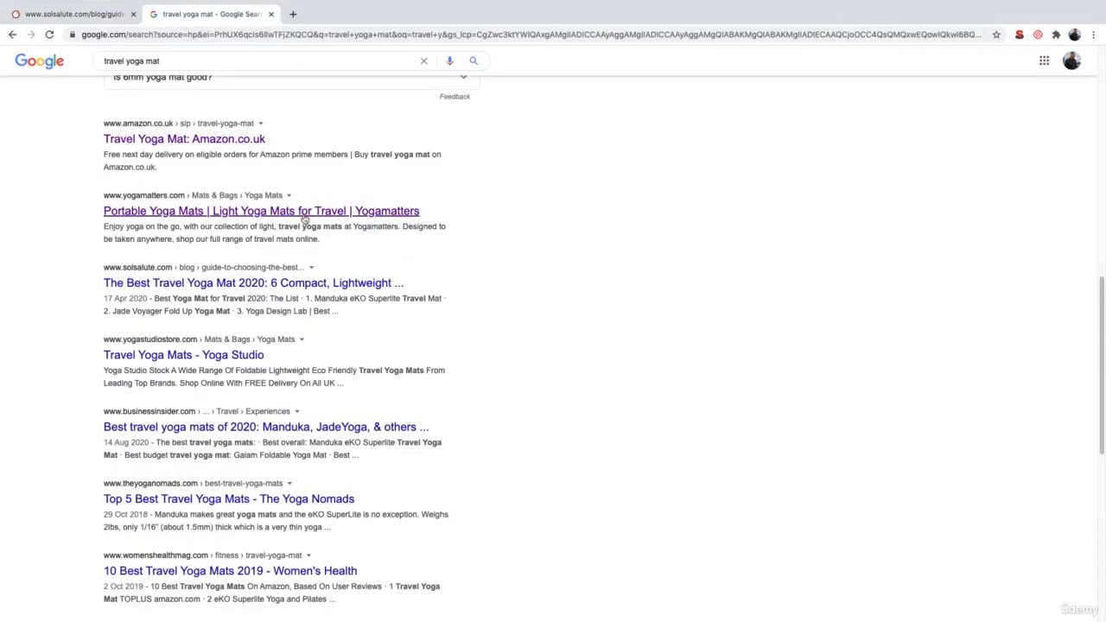
{"action": "scroll", "coordinate": [305, 221], "scroll_direction": "up", "scroll_amount": 1}
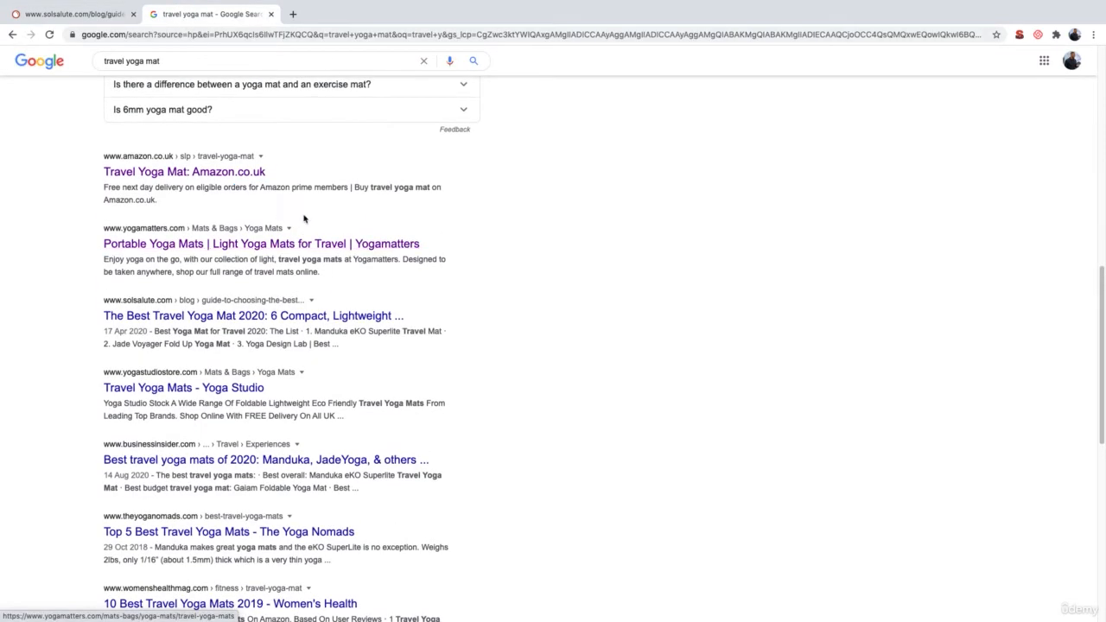
{"action": "left_click", "coordinate": [198, 178]}
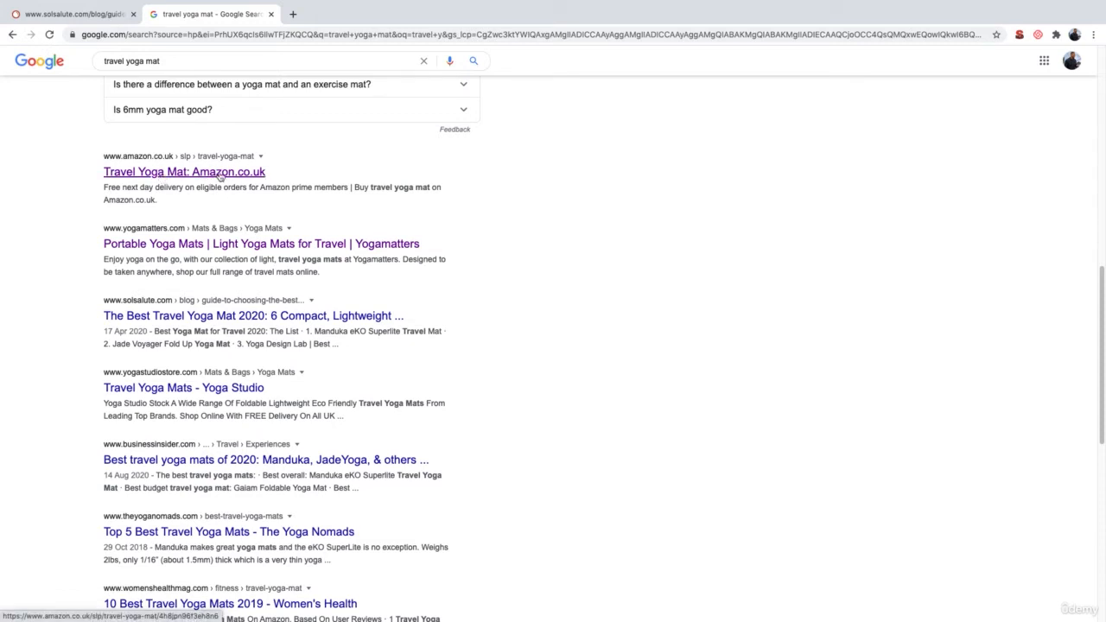
{"action": "left_click", "coordinate": [82, 14]}
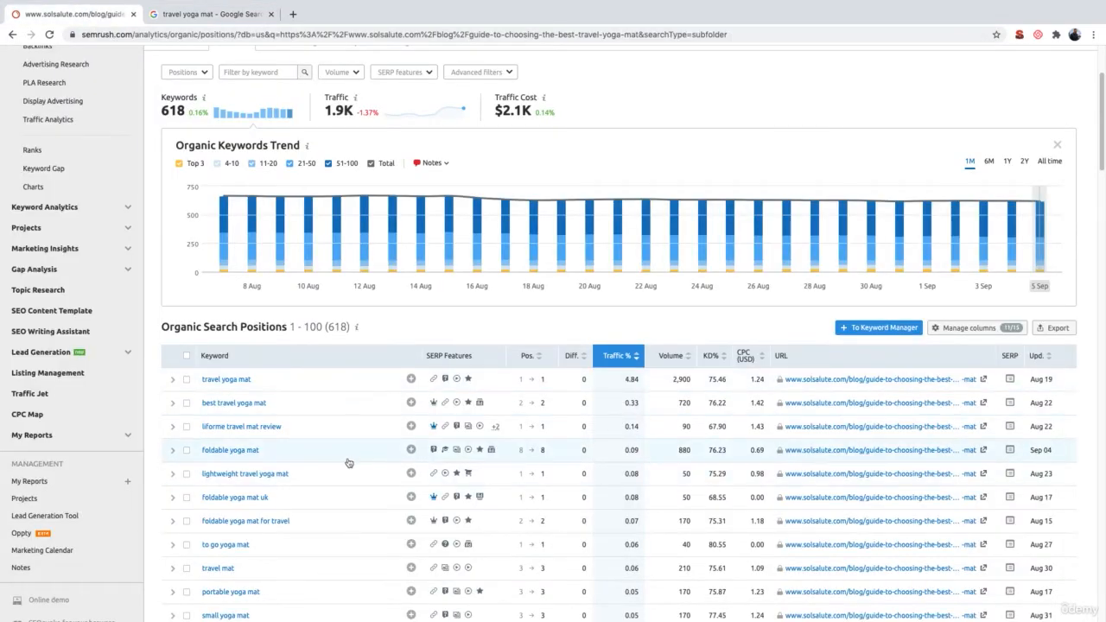
{"action": "scroll", "coordinate": [348, 463], "scroll_direction": "down", "scroll_amount": 1}
{"action": "scroll", "coordinate": [348, 463], "scroll_direction": "up", "scroll_amount": 2}
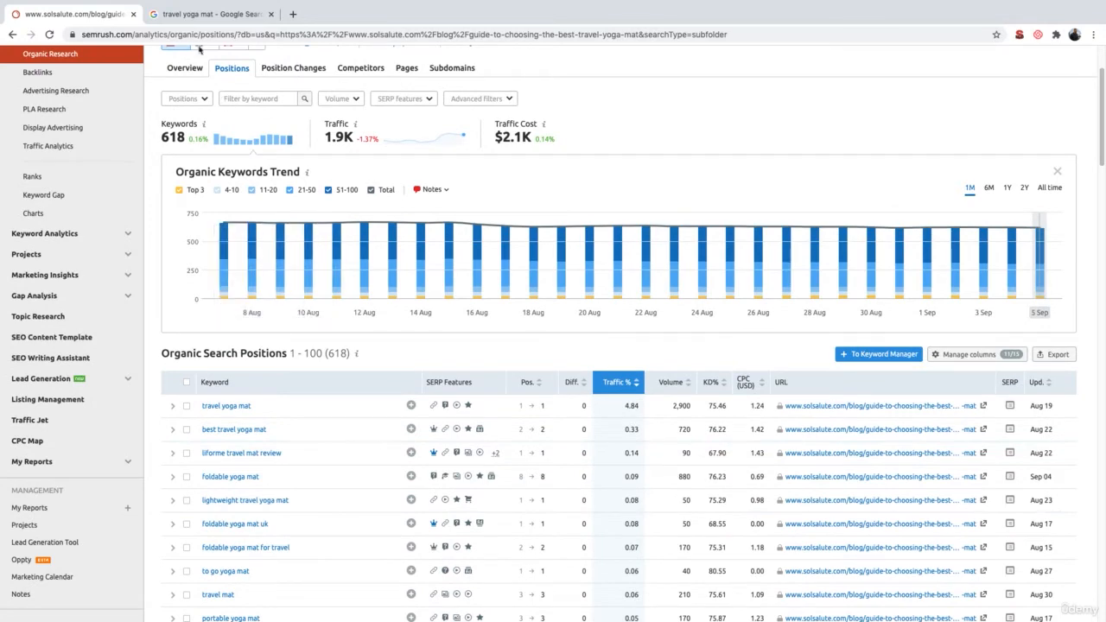
{"action": "scroll", "coordinate": [286, 277], "scroll_direction": "down", "scroll_amount": 3}
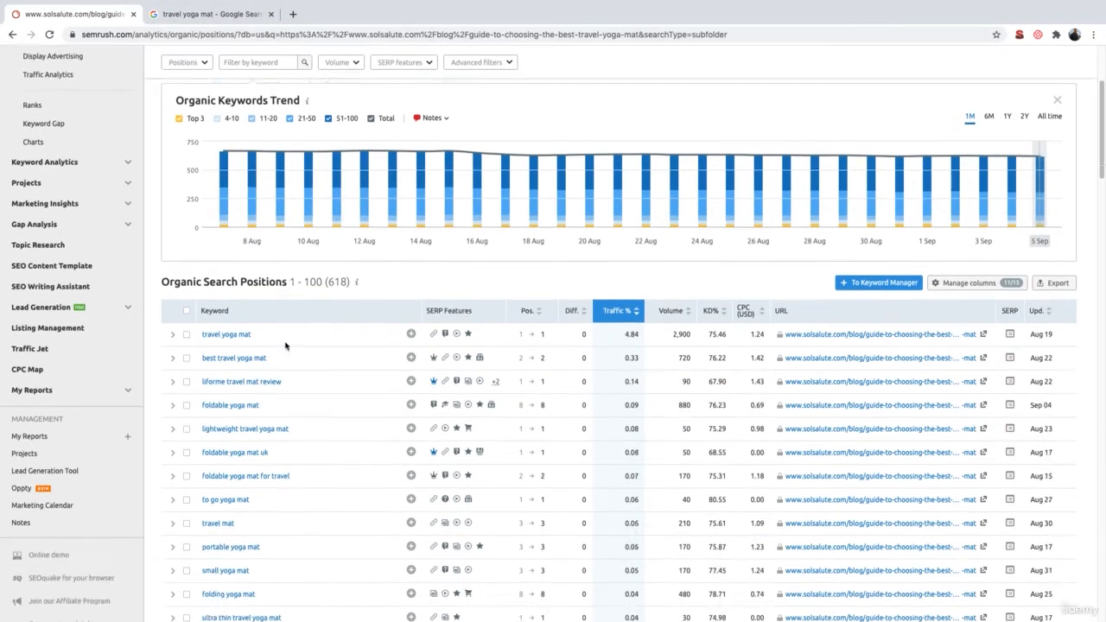
{"action": "scroll", "coordinate": [834, 357], "scroll_direction": "down", "scroll_amount": 2}
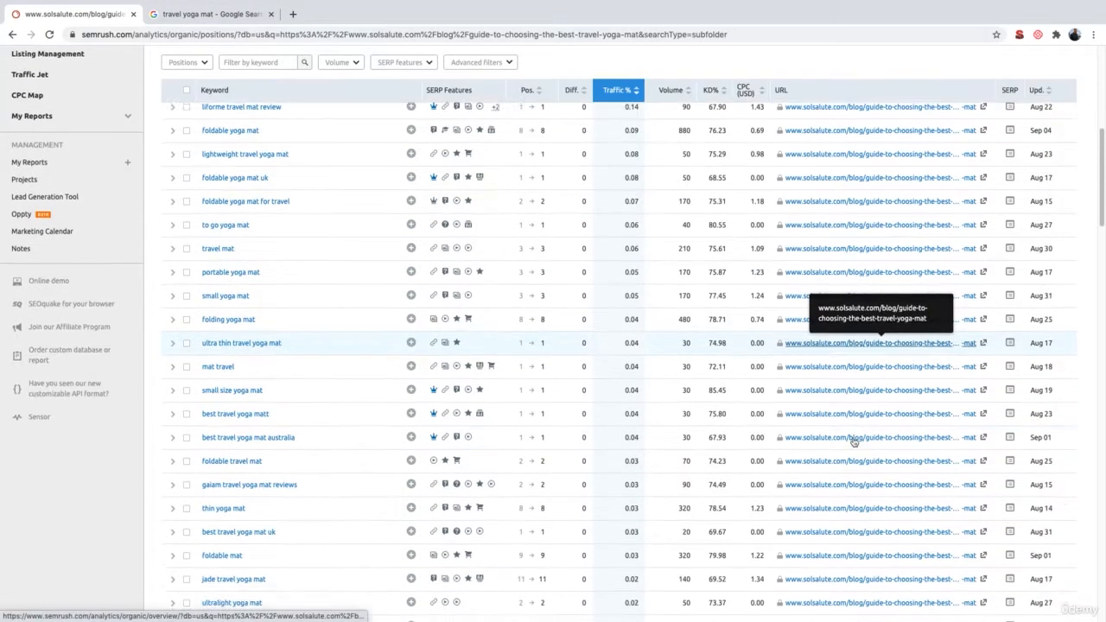
{"action": "scroll", "coordinate": [853, 442], "scroll_direction": "down", "scroll_amount": 3}
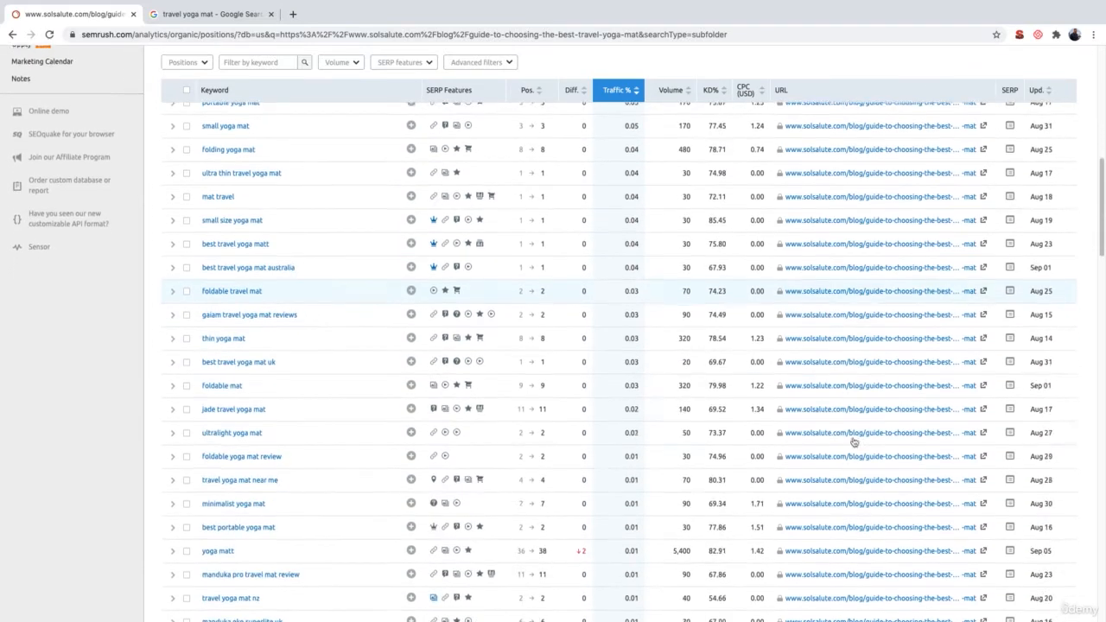
{"action": "scroll", "coordinate": [853, 443], "scroll_direction": "down", "scroll_amount": 1}
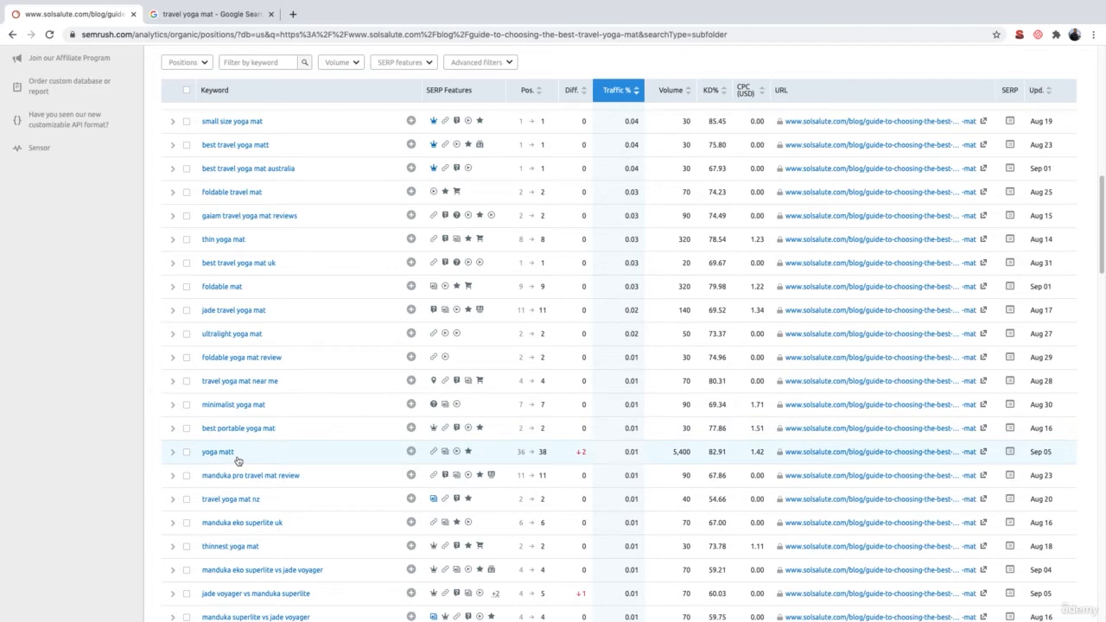
{"action": "scroll", "coordinate": [237, 461], "scroll_direction": "down", "scroll_amount": 1}
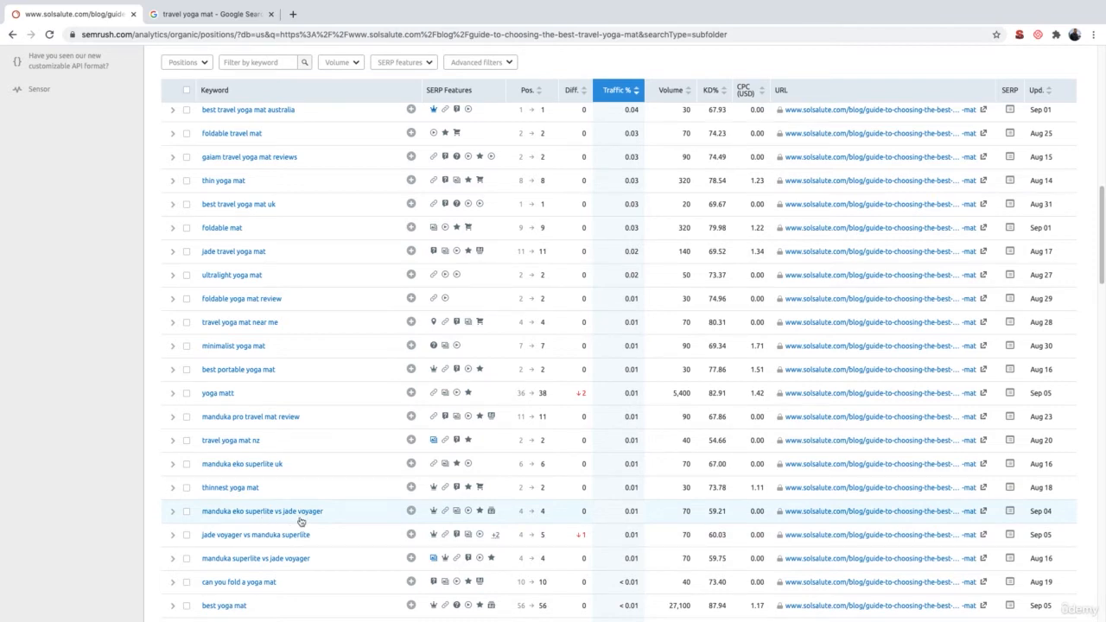
{"action": "scroll", "coordinate": [300, 521], "scroll_direction": "down", "scroll_amount": 2}
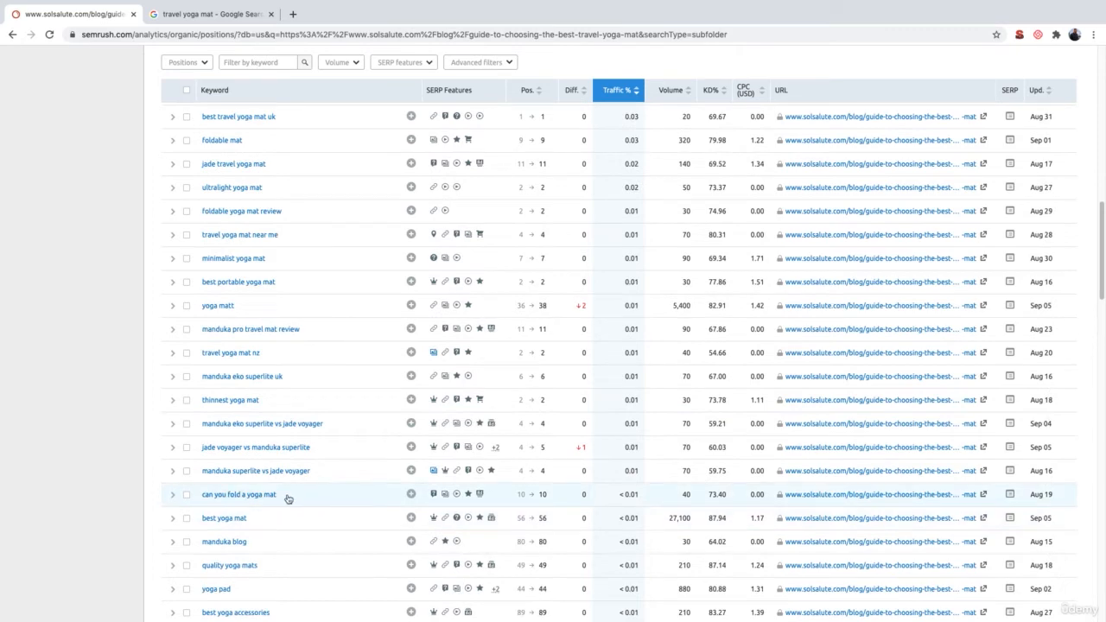
{"action": "scroll", "coordinate": [288, 499], "scroll_direction": "down", "scroll_amount": 2}
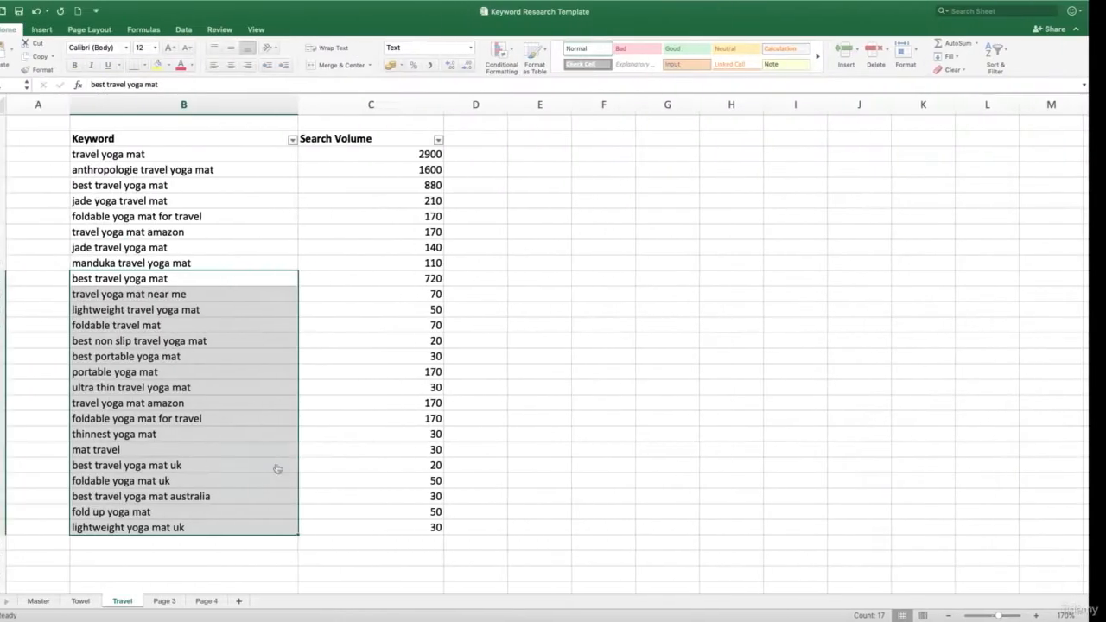
{"action": "left_click", "coordinate": [54, 603]}
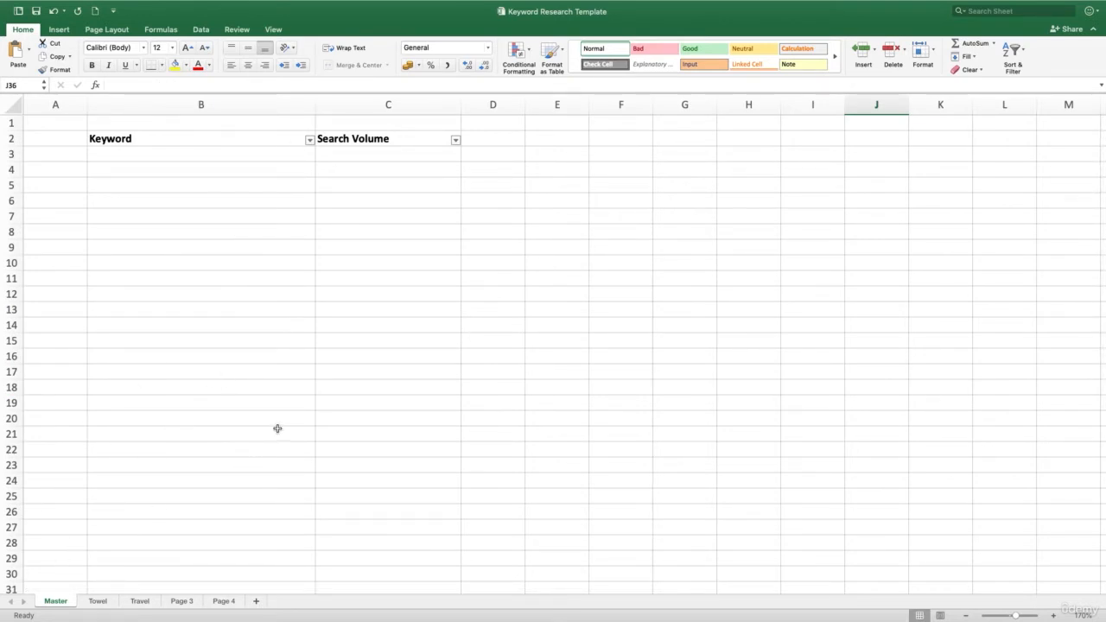
- Return to Semrush, export all of the solsalute.com page's organic search positions as an Excel file and bring up the spreadsheet
{"action": "key", "text": "ctrl+Right"}
{"action": "scroll", "coordinate": [535, 380], "scroll_direction": "up", "scroll_amount": 5}
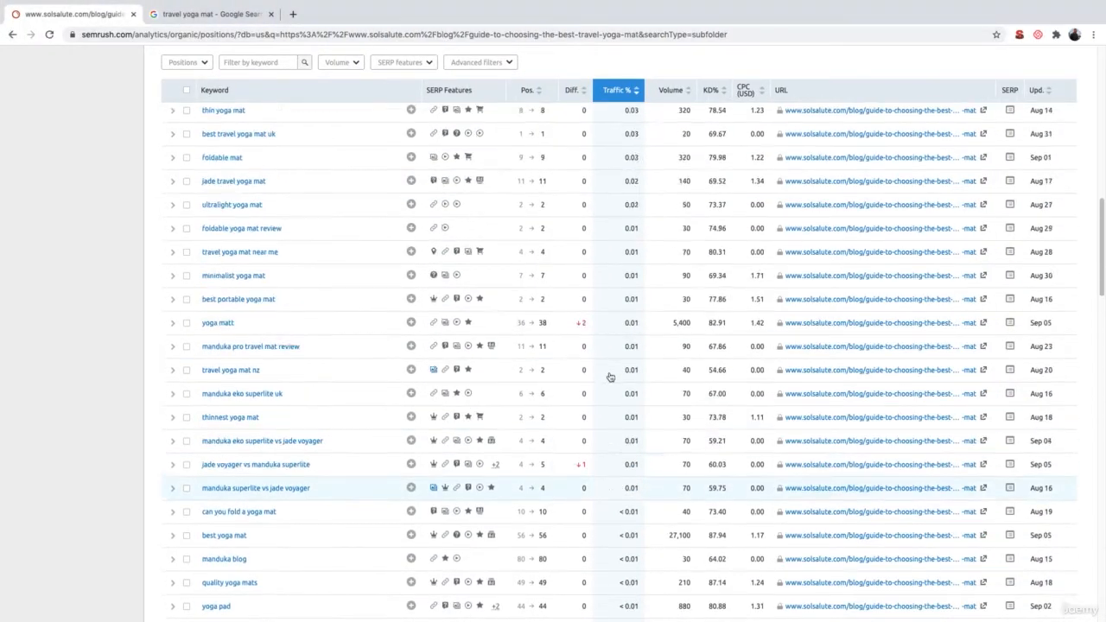
{"action": "scroll", "coordinate": [610, 377], "scroll_direction": "up", "scroll_amount": 5}
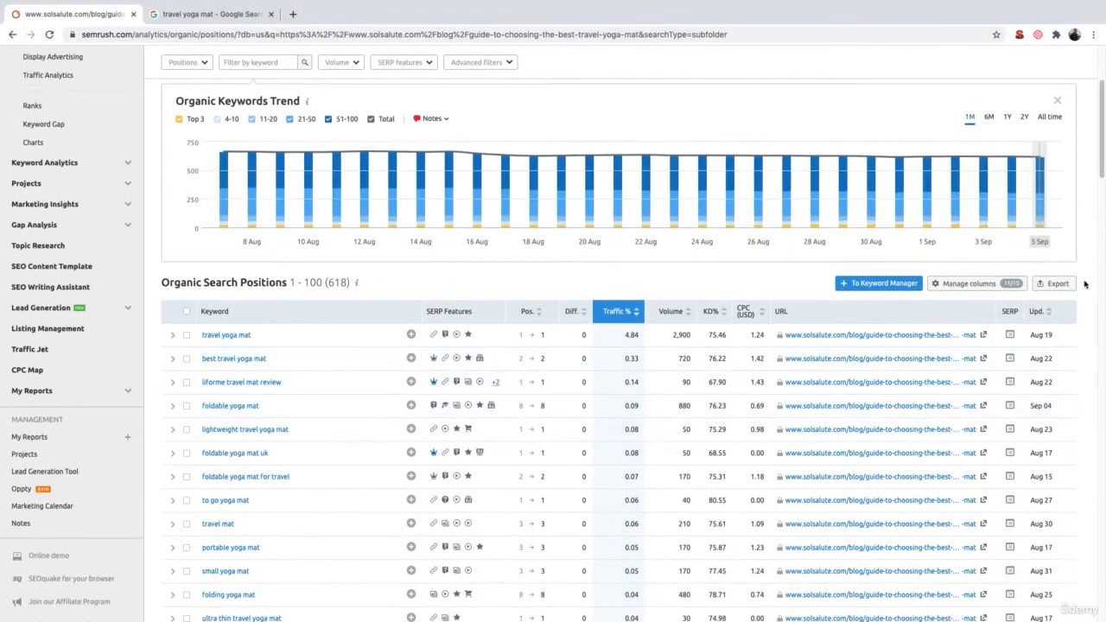
{"action": "left_click", "coordinate": [1069, 286]}
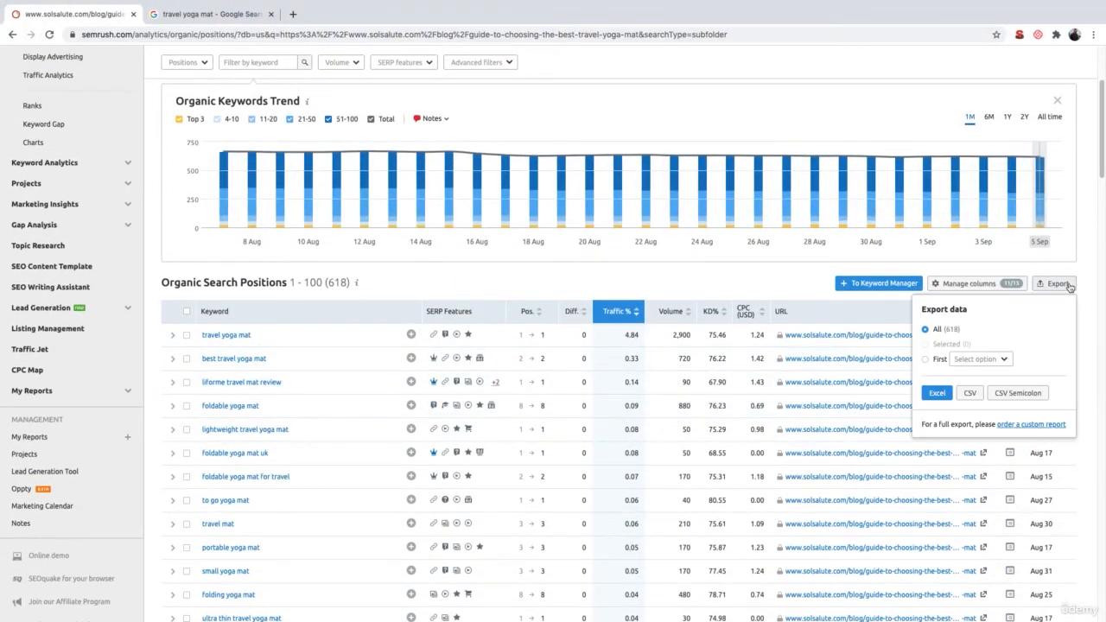
{"action": "left_click", "coordinate": [934, 398]}
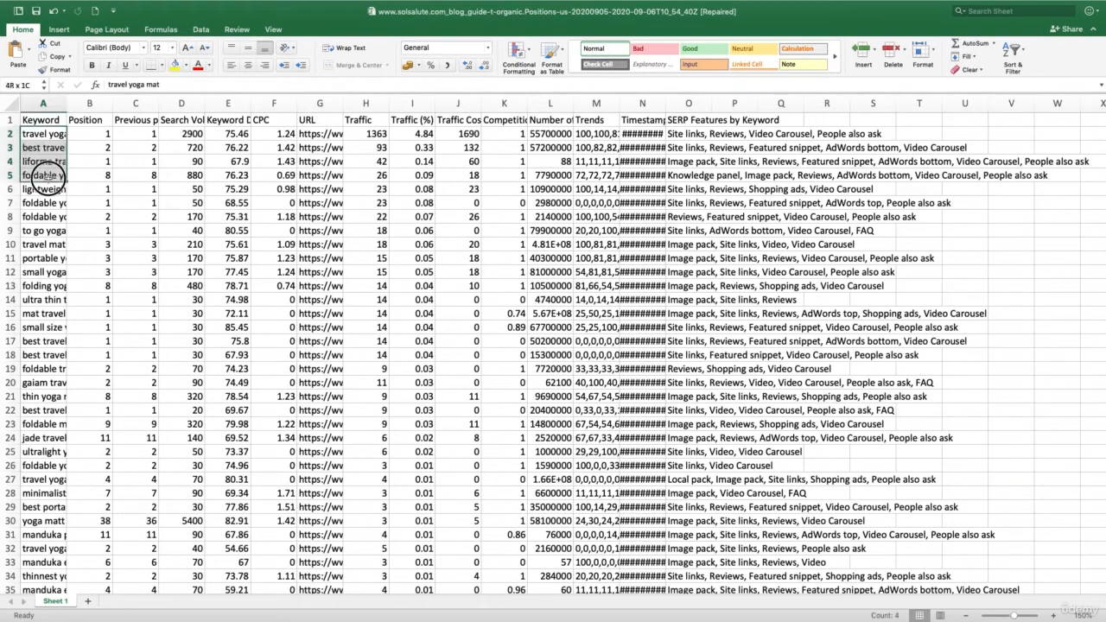
- Delete columns E through R from the solsalute.com export, covering everything from Keyword Difficulty through SERP Features by Keyword
{"action": "left_click_drag", "start_coordinate": [184, 134], "coordinate": [188, 244]}
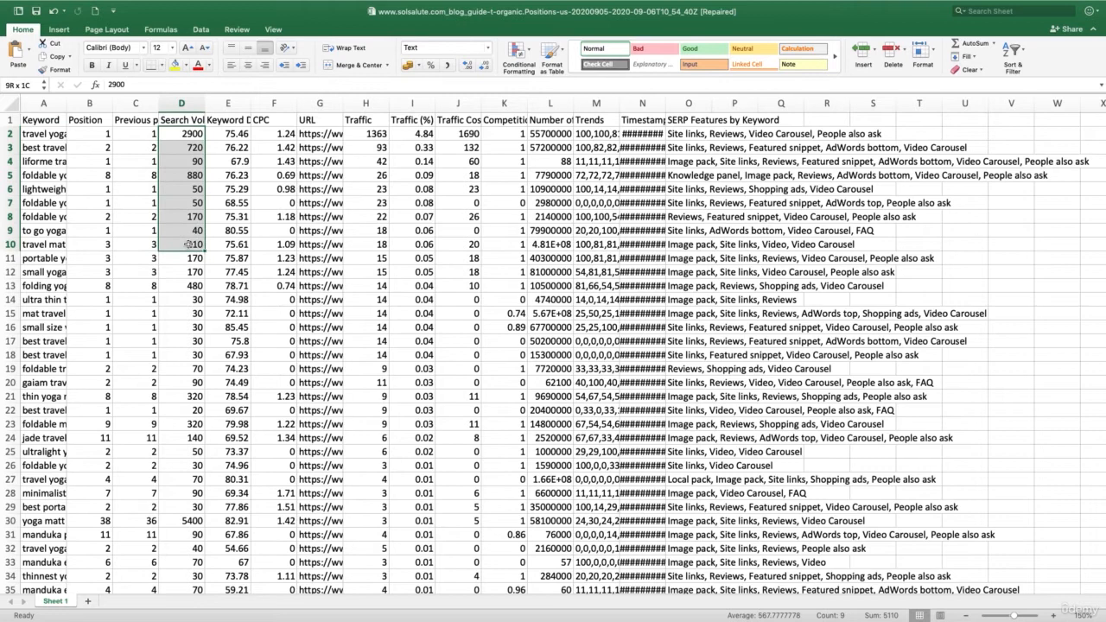
{"action": "left_click", "coordinate": [43, 103]}
{"action": "left_click", "coordinate": [187, 103]}
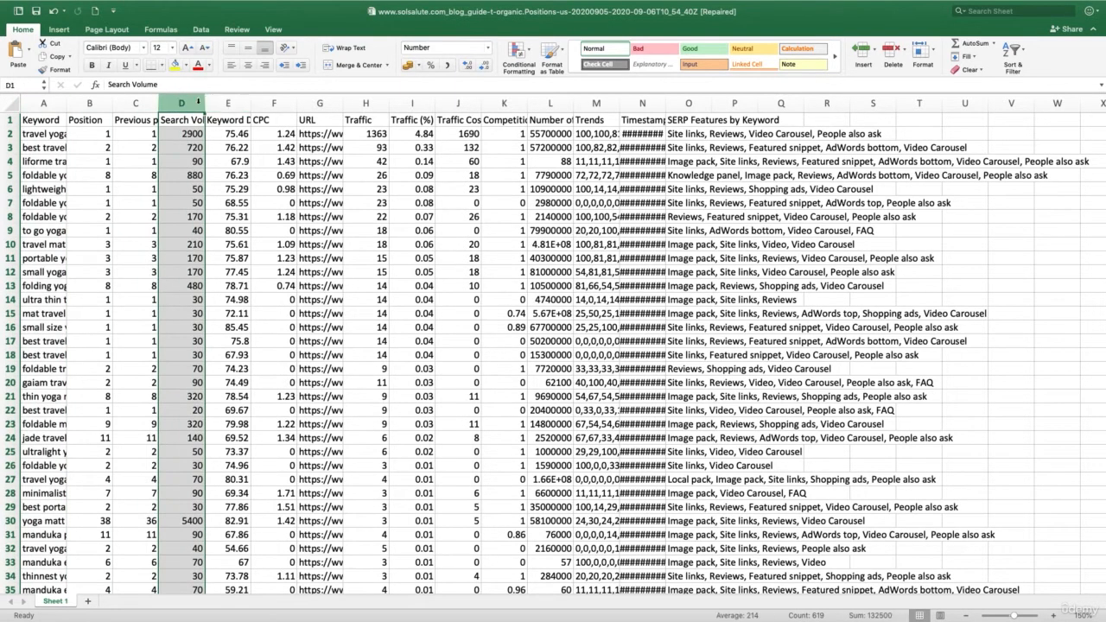
{"action": "left_click", "coordinate": [211, 103]}
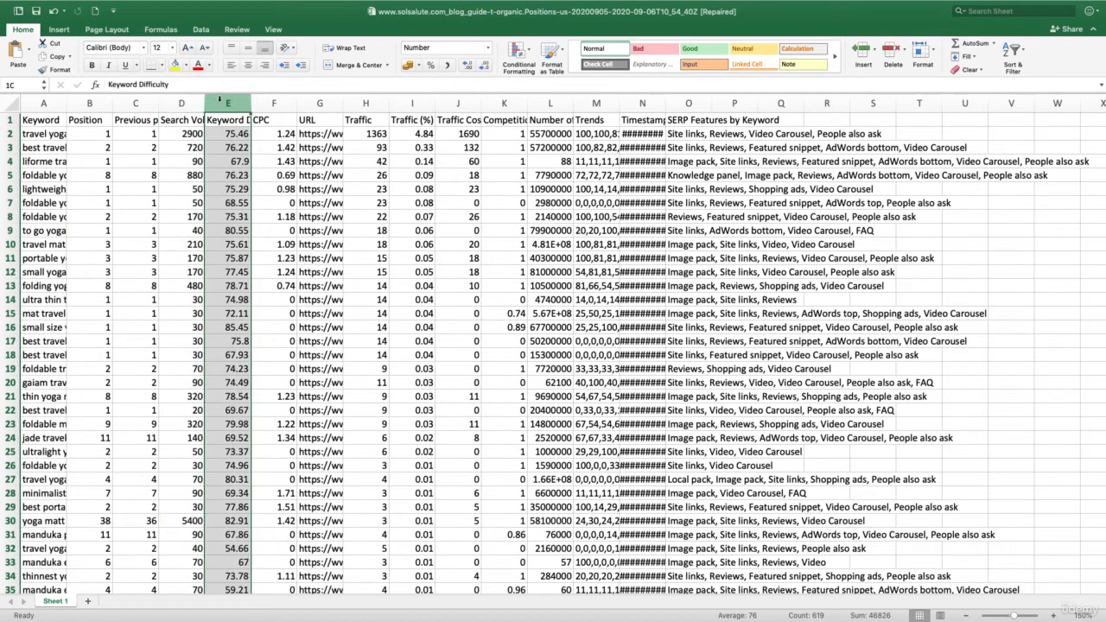
{"action": "left_click", "coordinate": [835, 103], "text": "shift"}
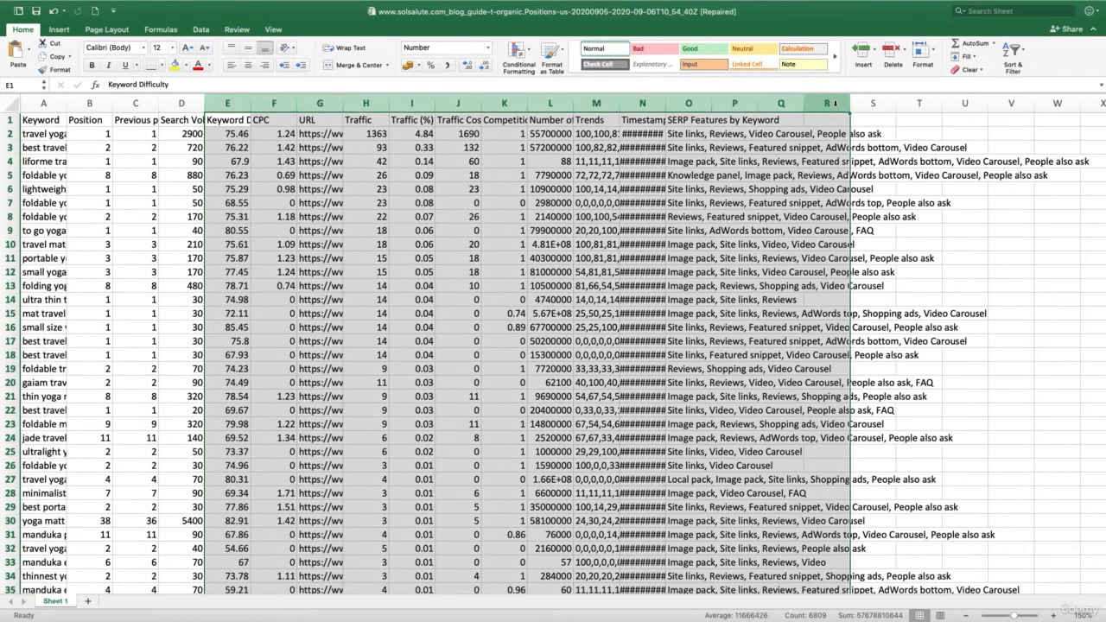
{"action": "right_click", "coordinate": [834, 103]}
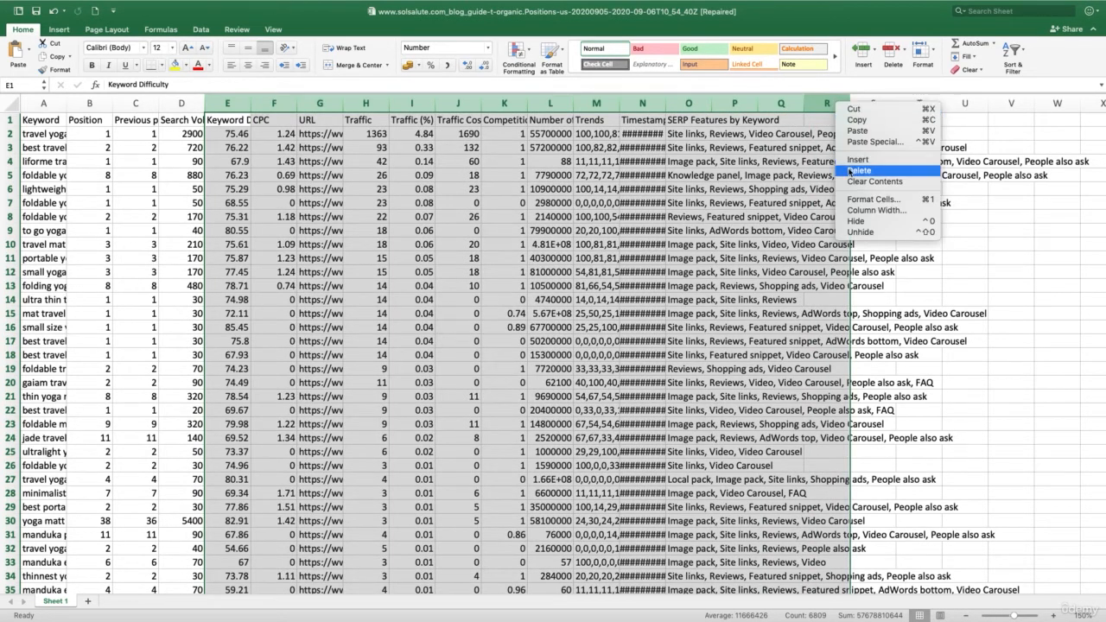
{"action": "left_click", "coordinate": [852, 171]}
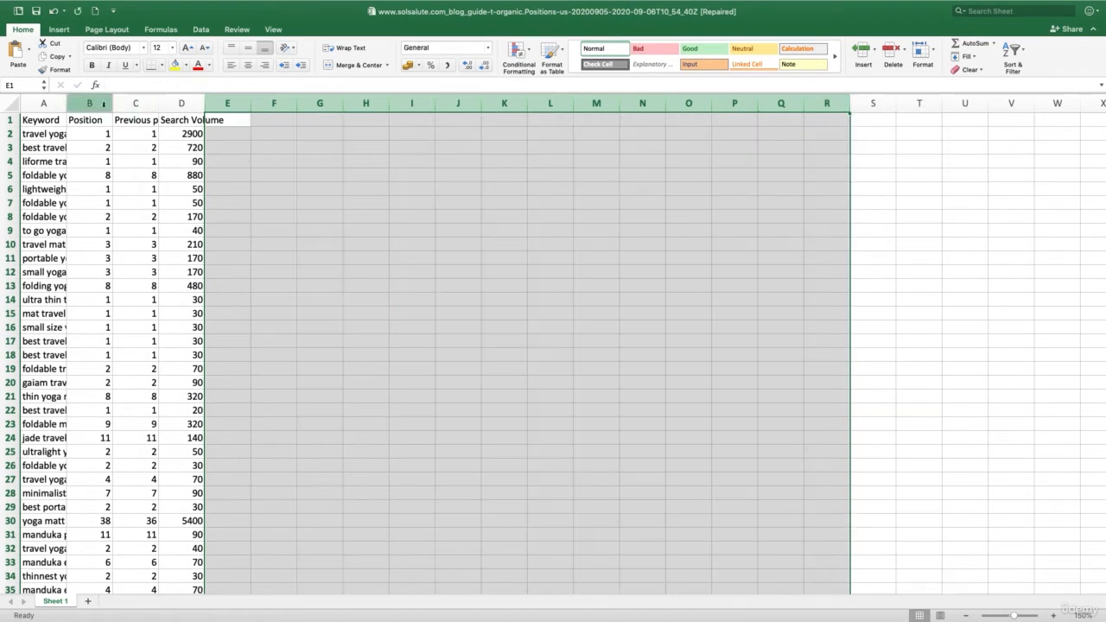
- Delete the Position and Previous position columns so the export keeps only Keyword and Search Volume
{"action": "left_click", "coordinate": [103, 103]}
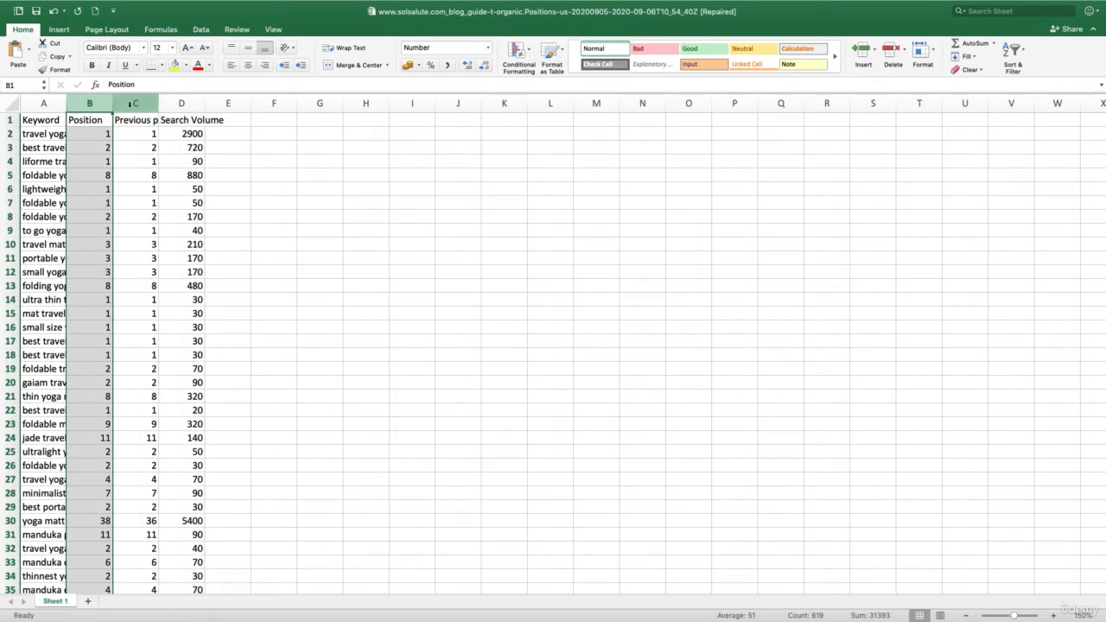
{"action": "left_click_drag", "start_coordinate": [103, 103], "coordinate": [129, 104]}
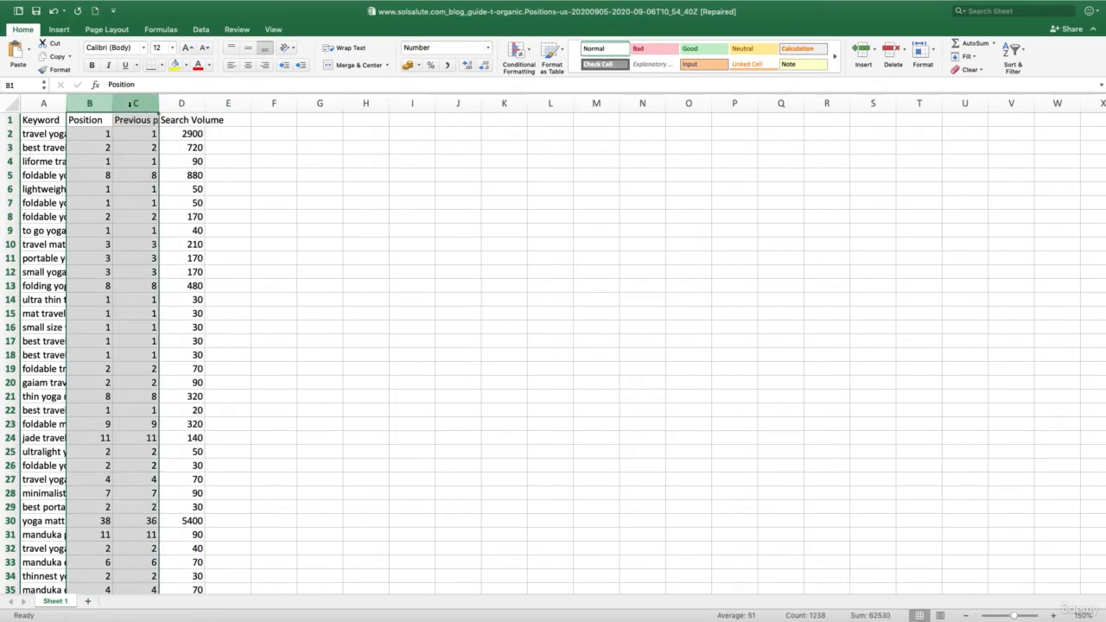
{"action": "right_click", "coordinate": [130, 104]}
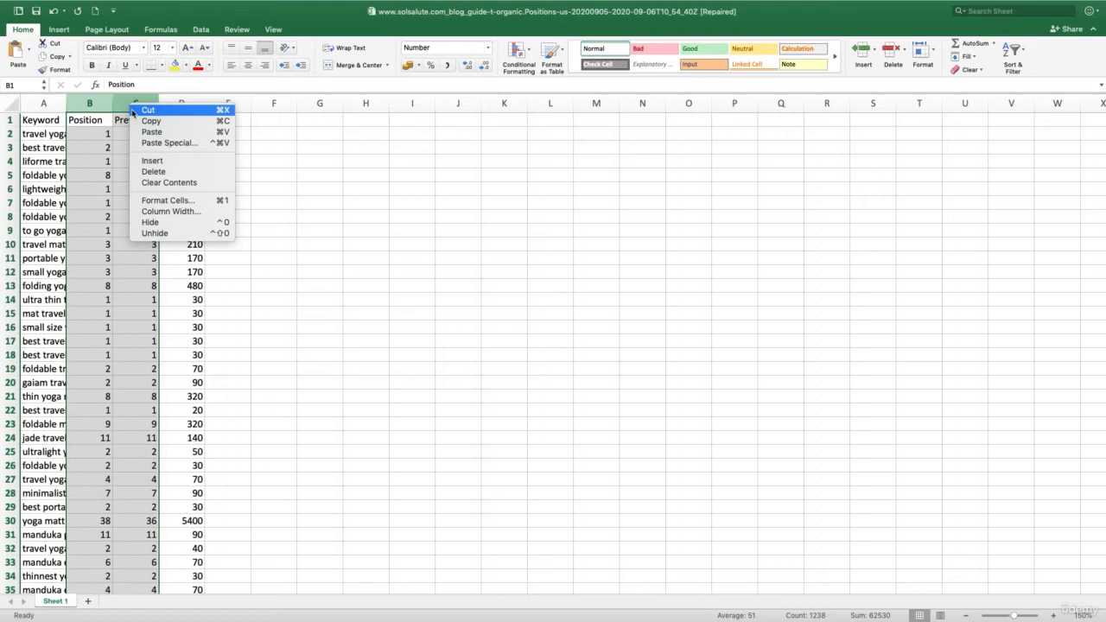
{"action": "left_click", "coordinate": [149, 172]}
- Auto-fit the widths of the Search Volume and Keyword columns to their contents
{"action": "left_click", "coordinate": [50, 133]}
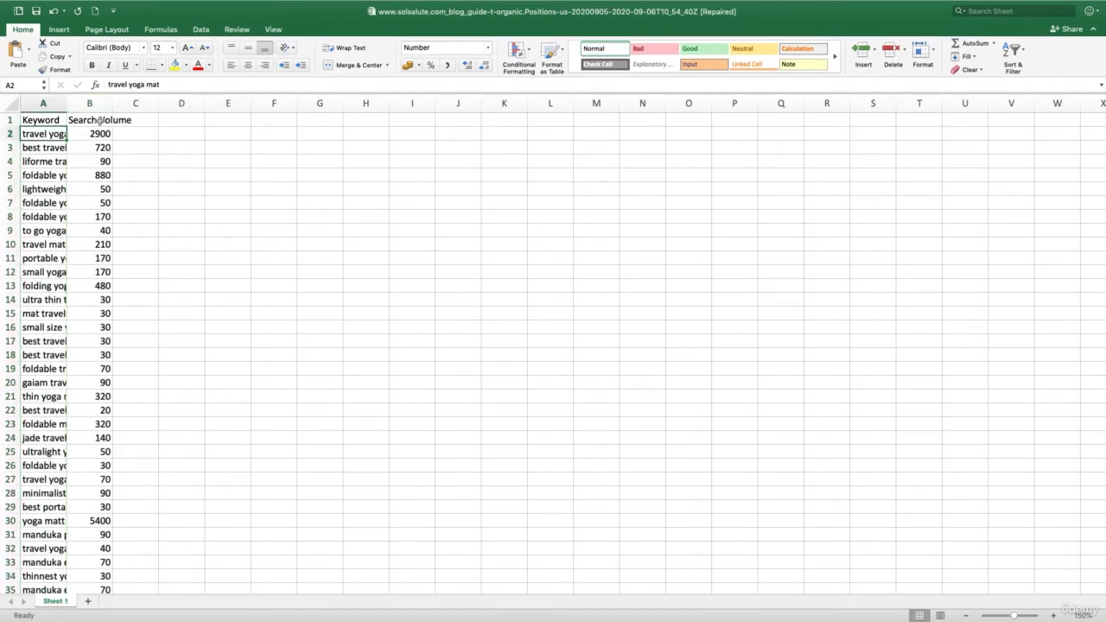
{"action": "double_click", "coordinate": [112, 102]}
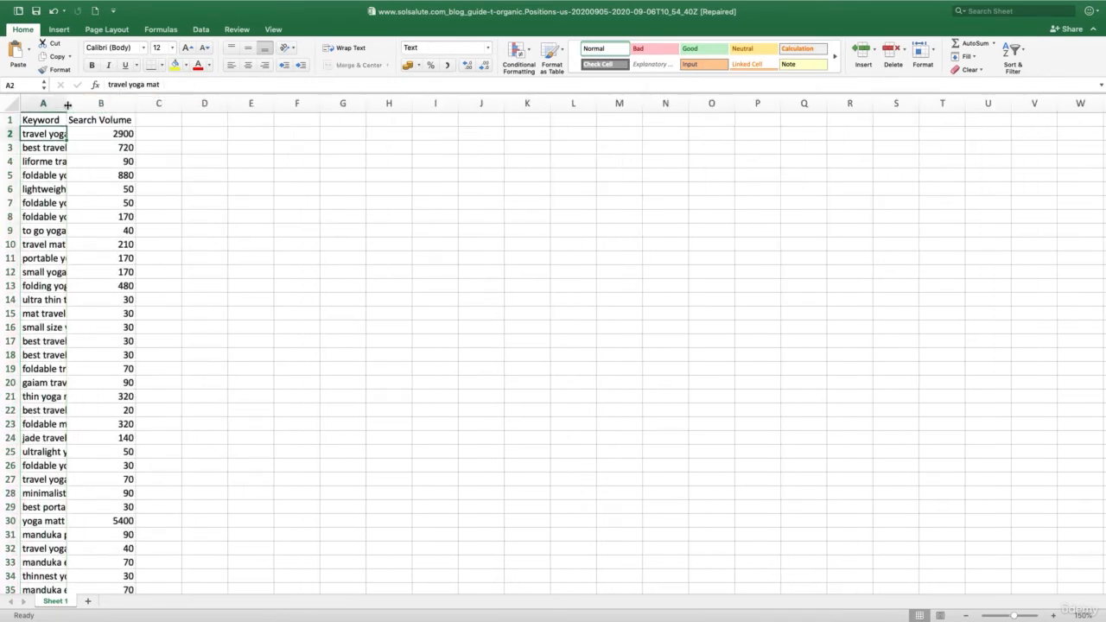
{"action": "double_click", "coordinate": [67, 103]}
- Copy all the export's keywords and search volumes and paste them into the Keyword Research Template's Master sheet starting at B3
{"action": "left_click_drag", "start_coordinate": [103, 134], "coordinate": [271, 378]}
{"action": "scroll", "coordinate": [272, 380], "scroll_direction": "up", "scroll_amount": 5}
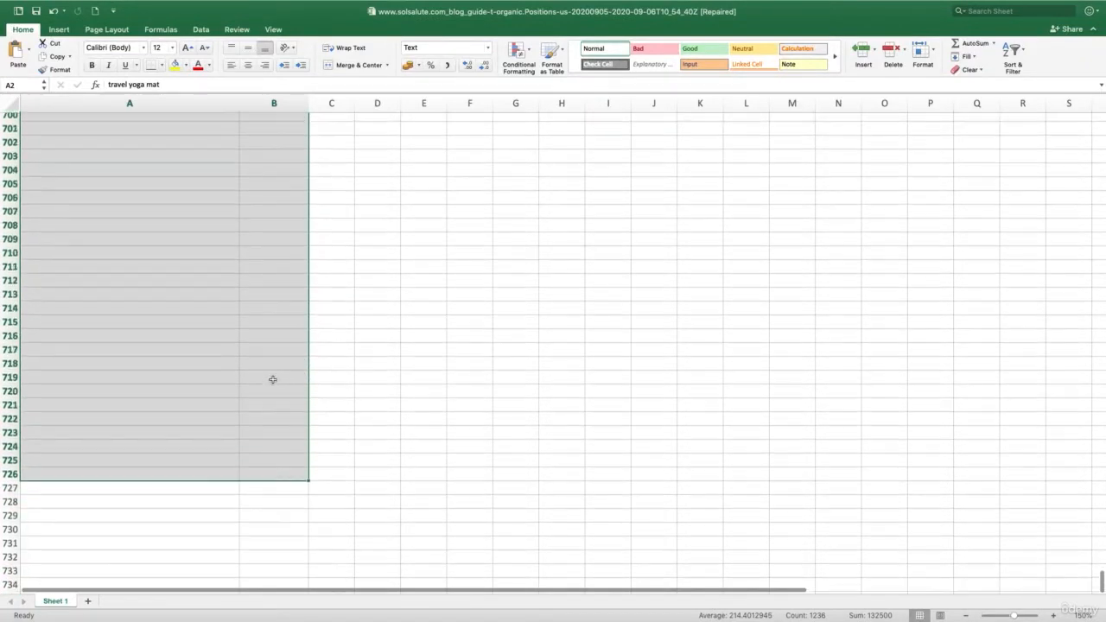
{"action": "scroll", "coordinate": [272, 379], "scroll_direction": "up", "scroll_amount": 10}
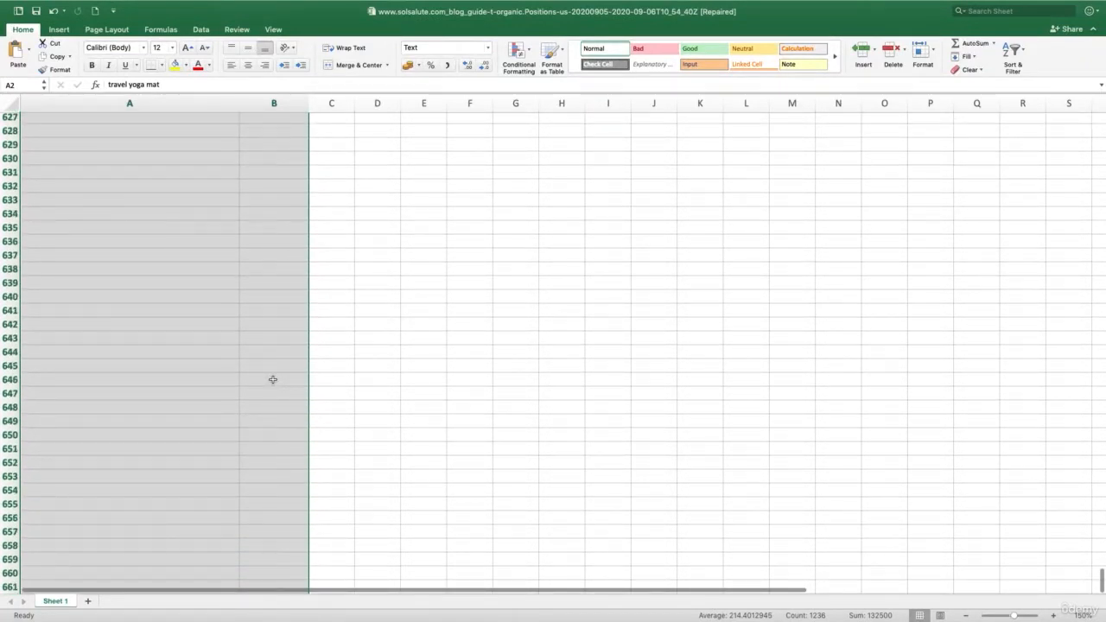
{"action": "key", "text": "super+c"}
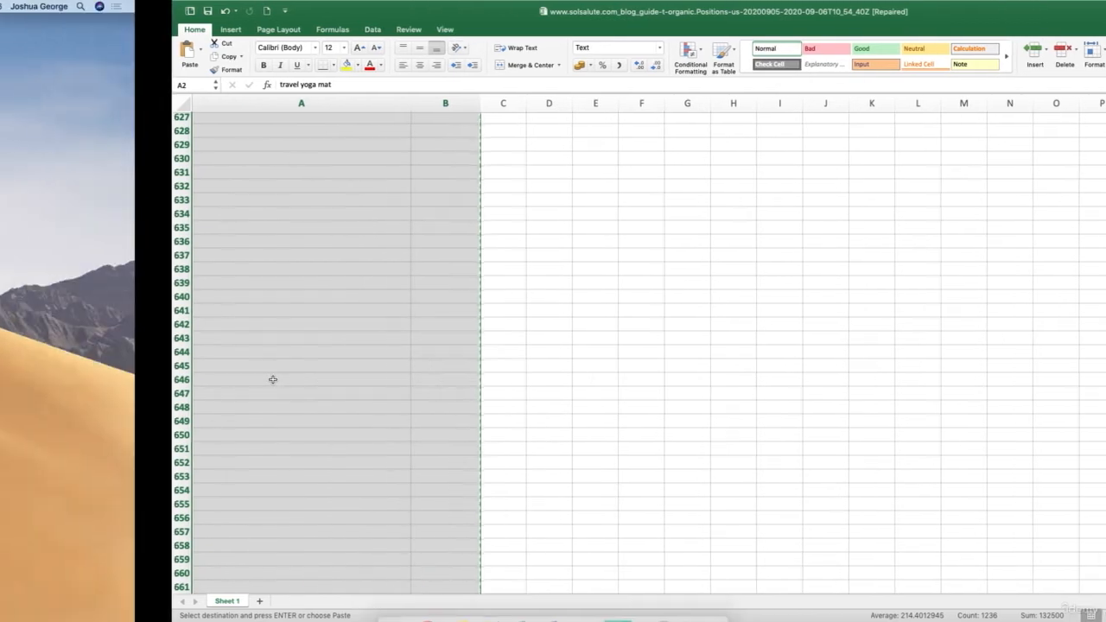
{"action": "key", "text": "ctrl+Right"}
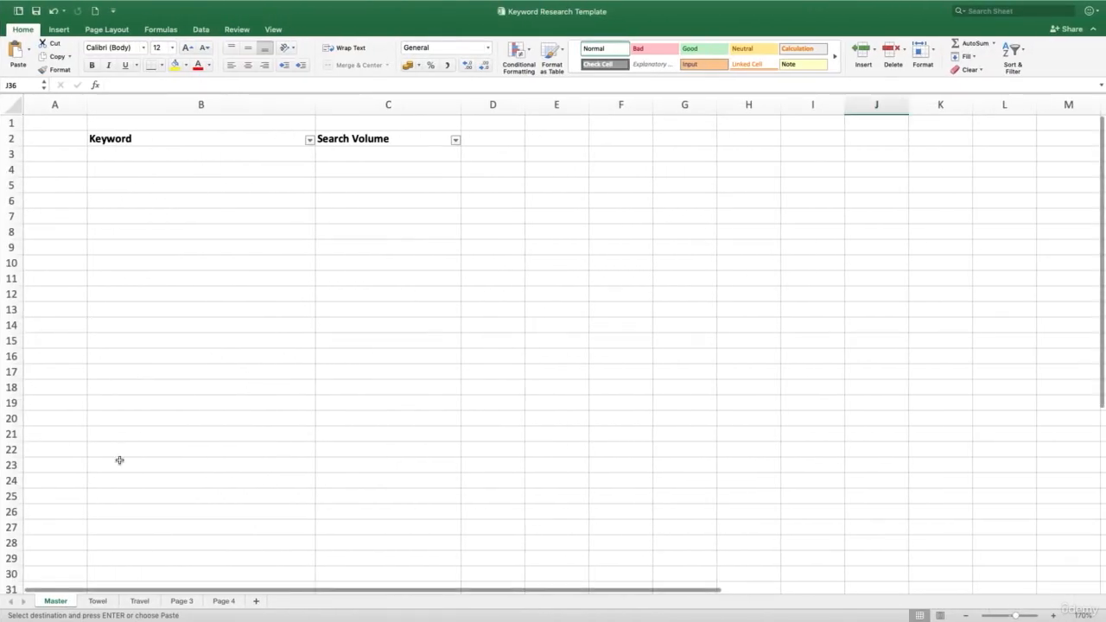
{"action": "left_click", "coordinate": [159, 154]}
{"action": "left_click", "coordinate": [185, 191]}
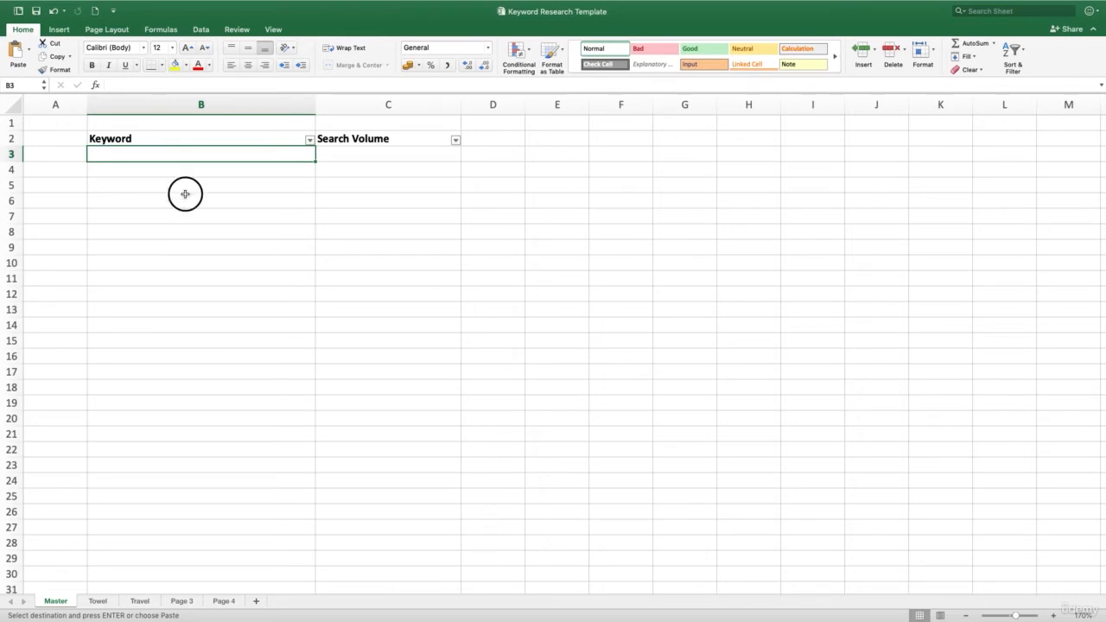
{"action": "left_click", "coordinate": [185, 158]}
{"action": "key", "text": "super+v"}
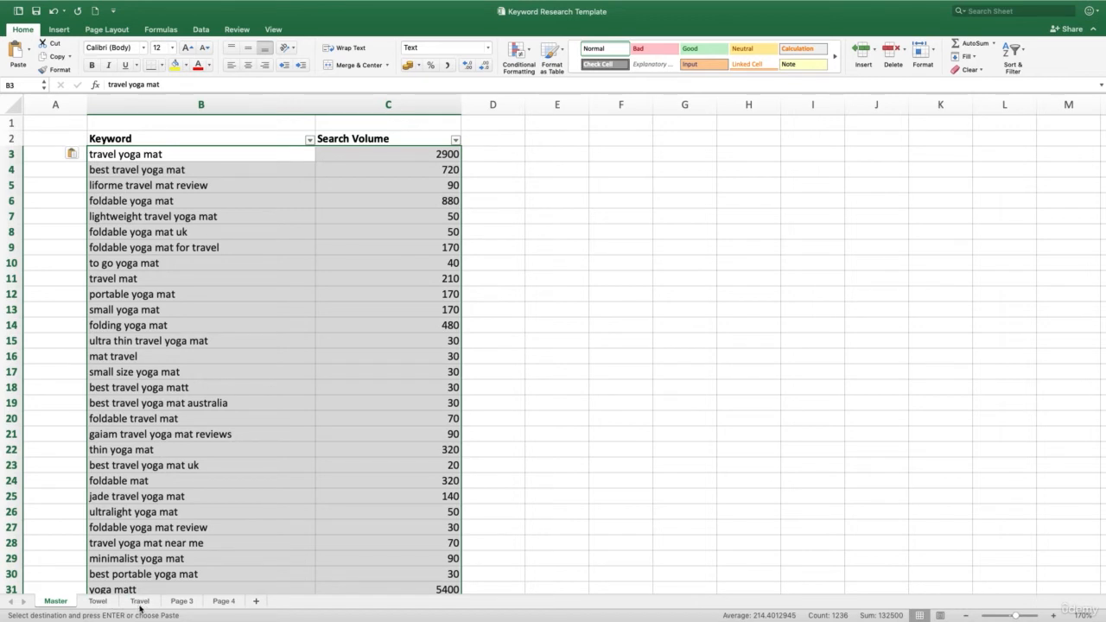
{"action": "left_click", "coordinate": [272, 481]}
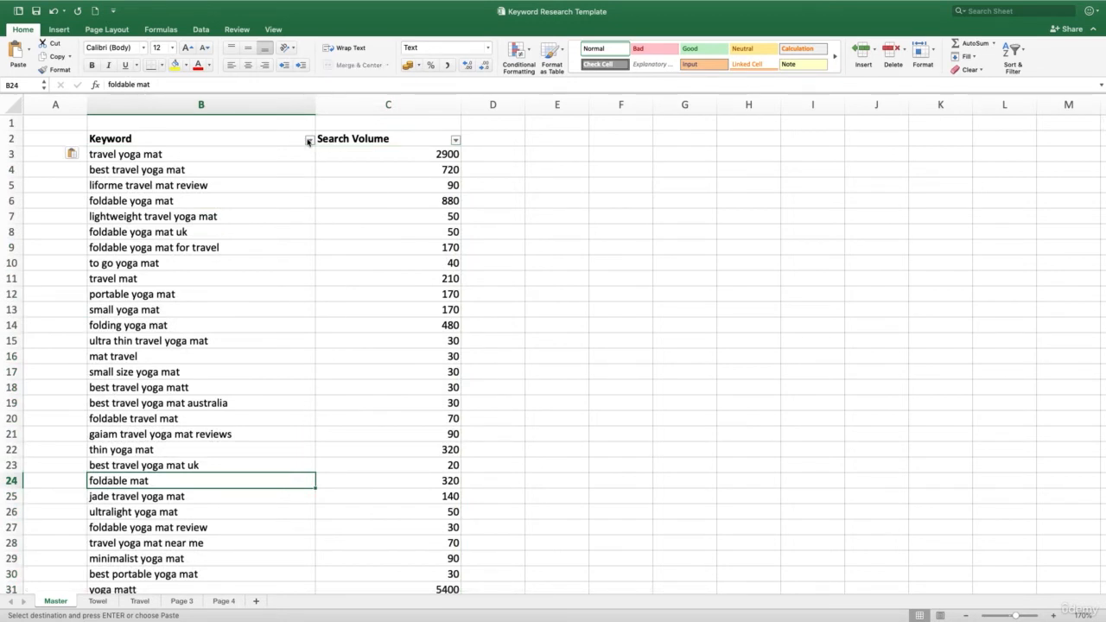
- Filter the Master sheet's Keyword column to entries containing "travel" and check how many keywords remain
{"action": "left_click", "coordinate": [309, 141]}
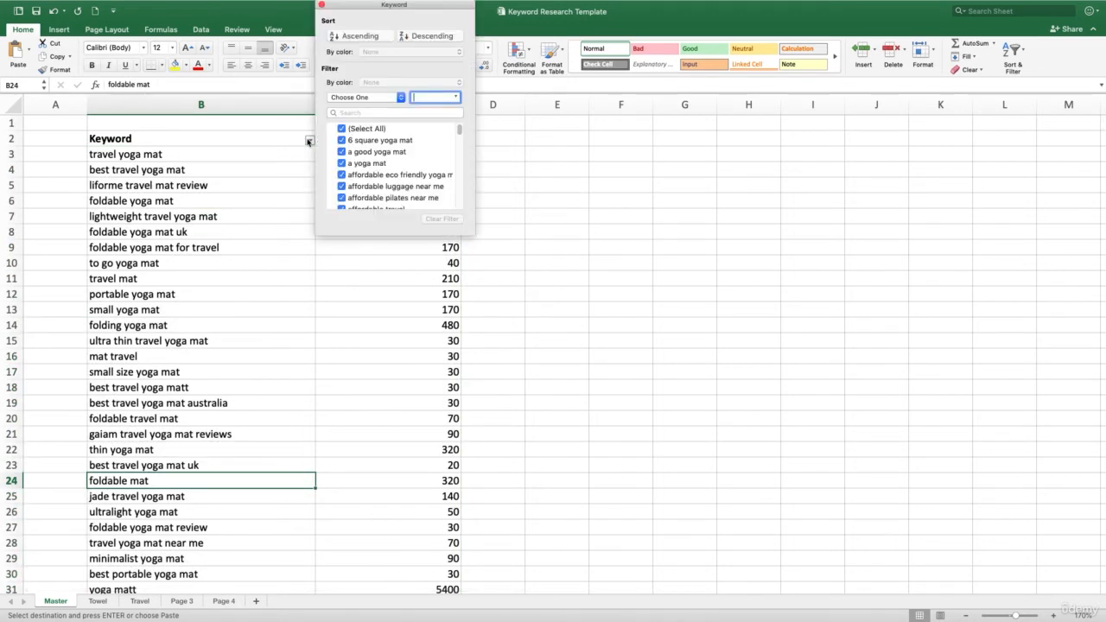
{"action": "left_click", "coordinate": [350, 99]}
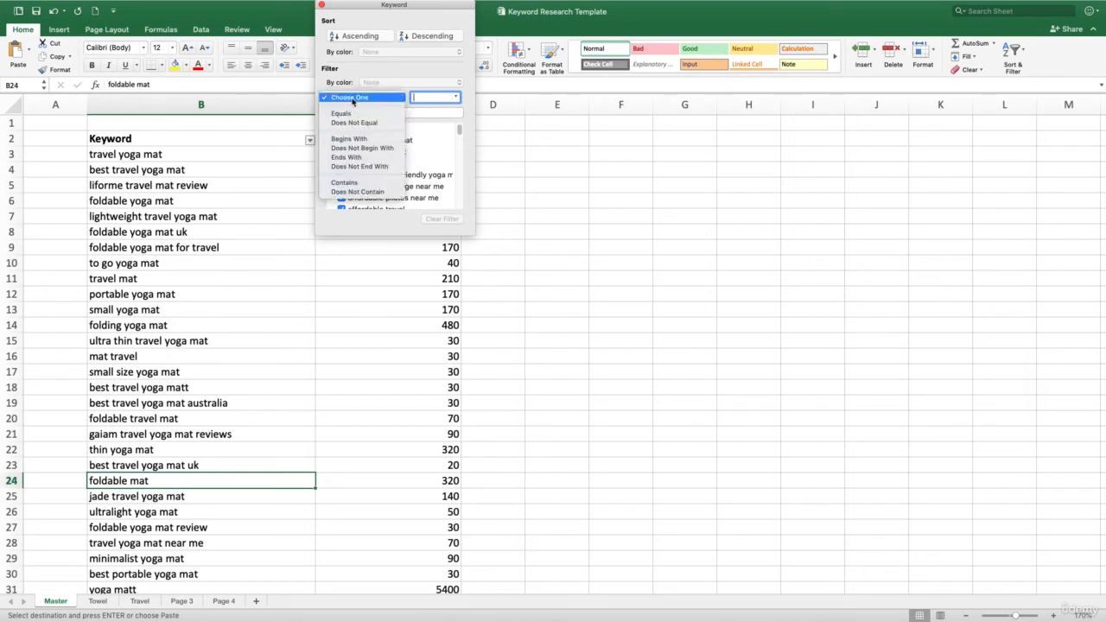
{"action": "left_click", "coordinate": [350, 182]}
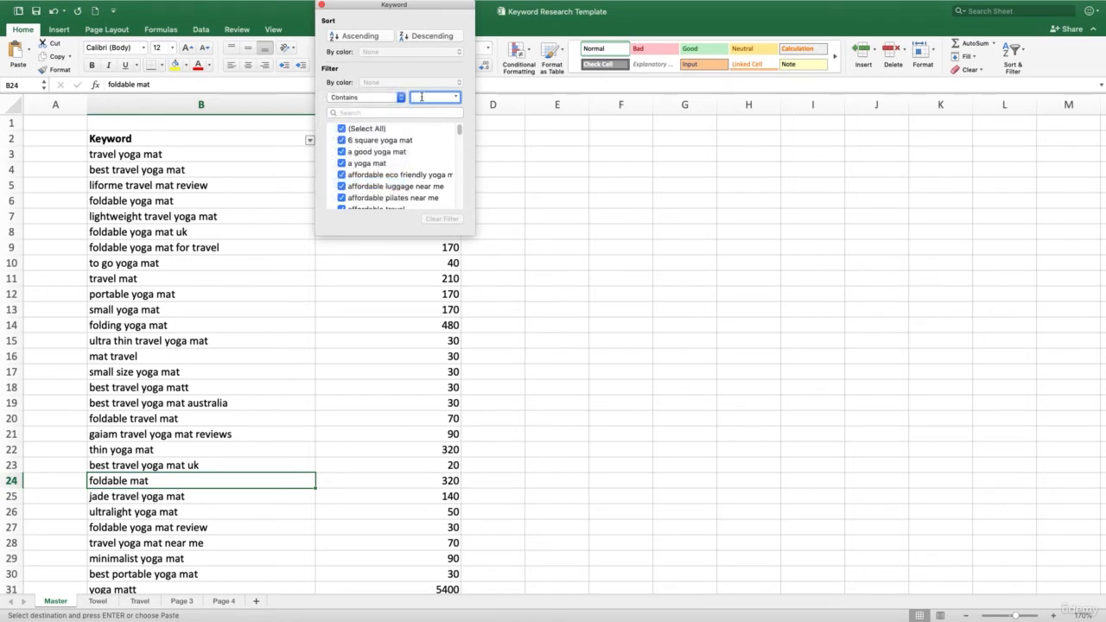
{"action": "type", "text": "travel"}
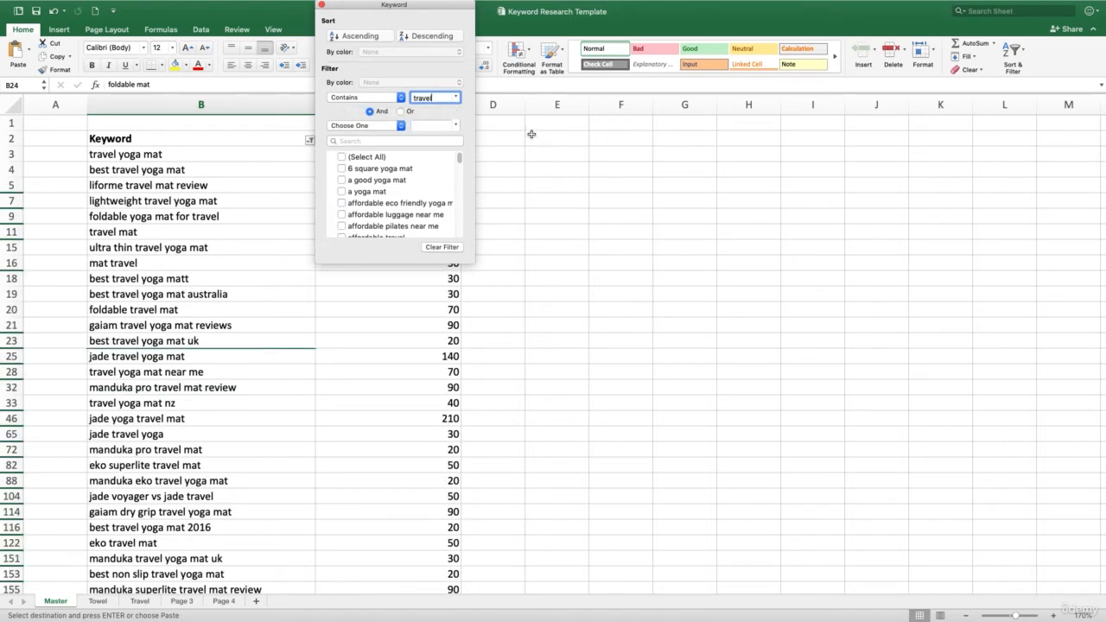
{"action": "left_click", "coordinate": [537, 161]}
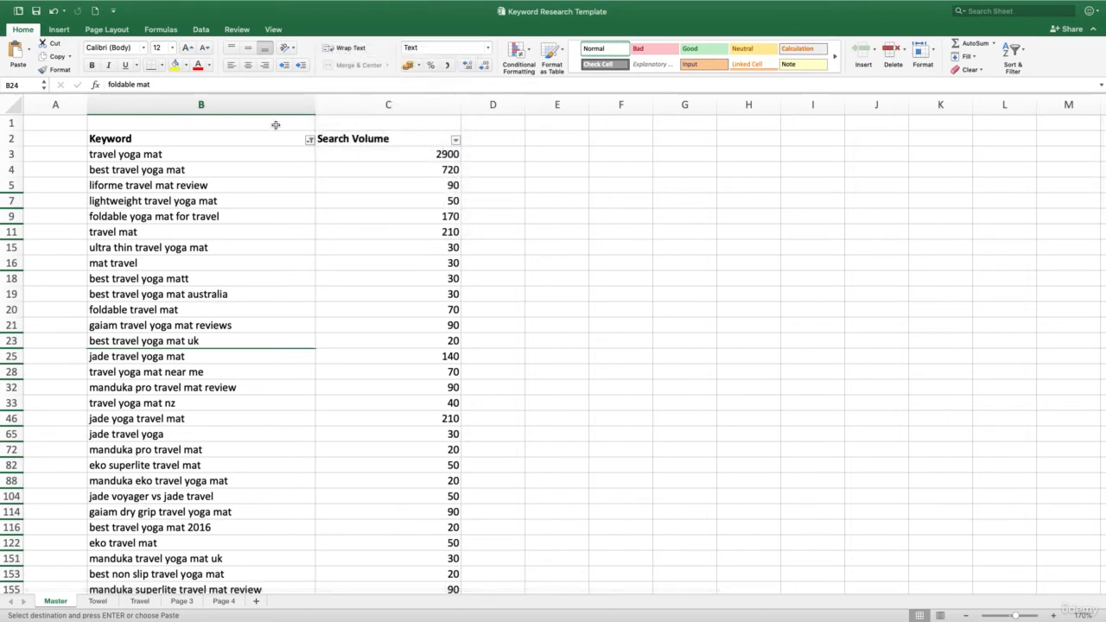
{"action": "left_click", "coordinate": [266, 100]}
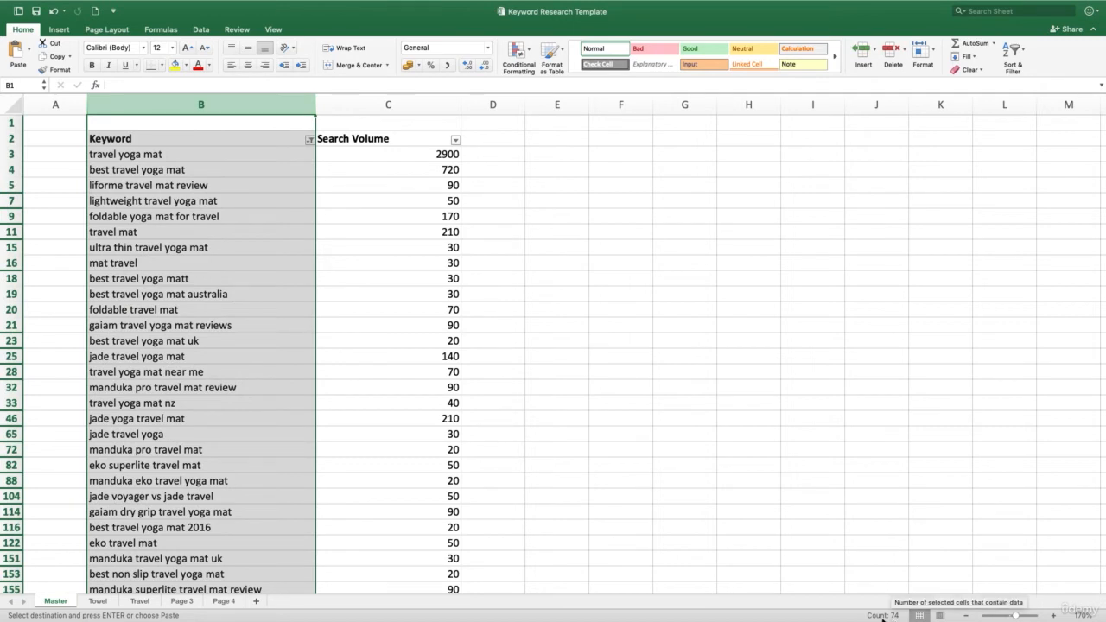
{"action": "left_click", "coordinate": [176, 139]}
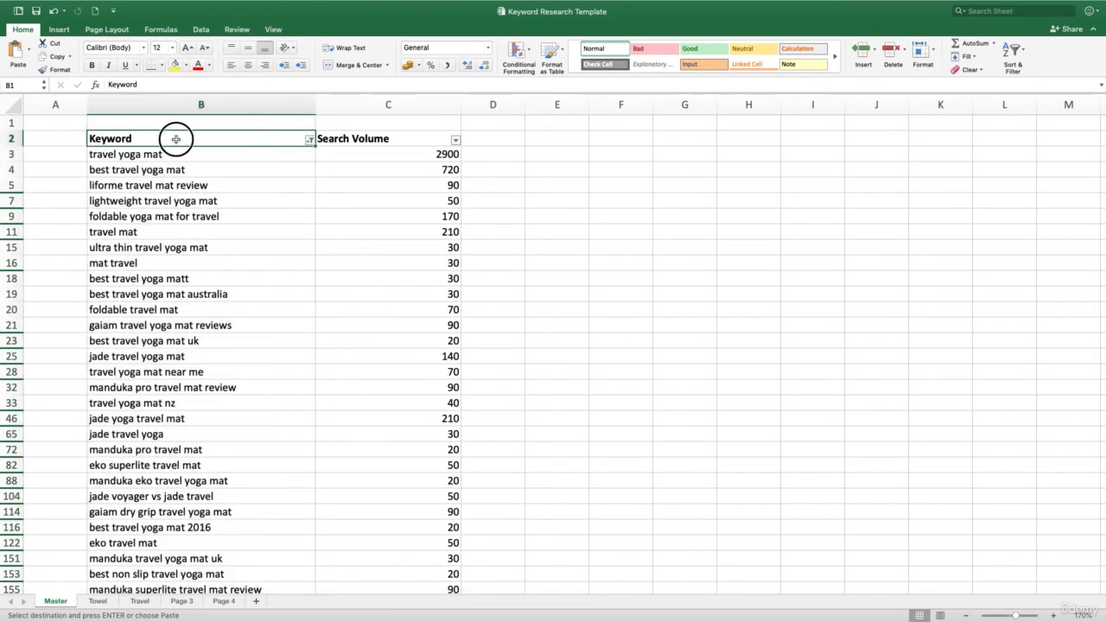
- Copy the filtered travel keywords with their search volumes and paste them below the existing list in the Travel sheet, starting at B28
{"action": "left_click_drag", "start_coordinate": [175, 139], "coordinate": [434, 334]}
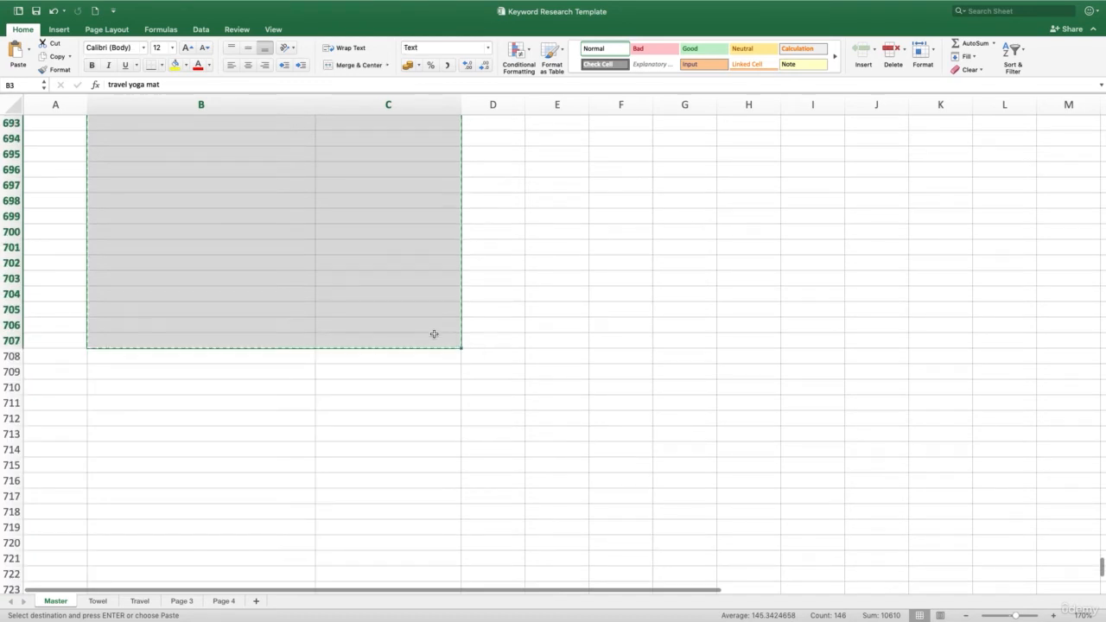
{"action": "left_click", "coordinate": [141, 601]}
{"action": "left_click", "coordinate": [192, 541]}
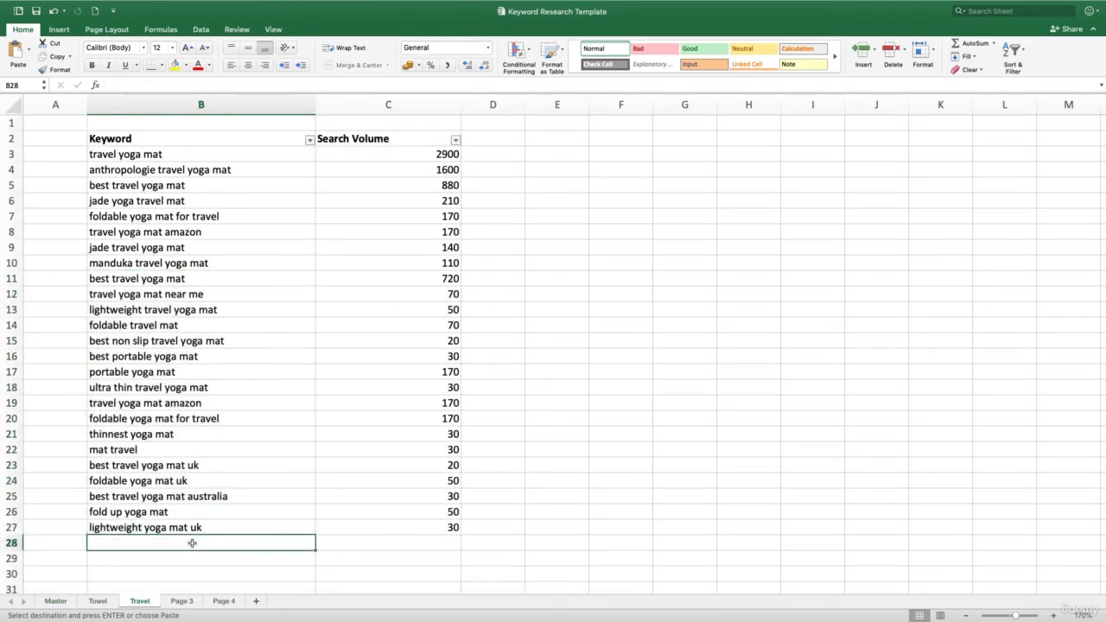
{"action": "key", "text": "super+v"}
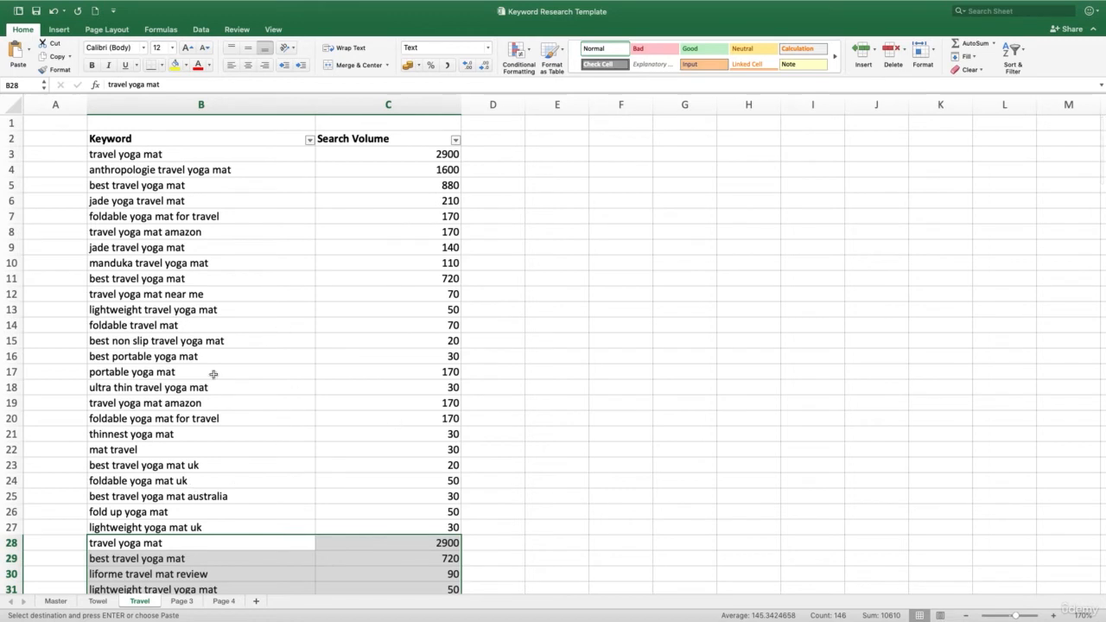
- Check the number of keywords in the Travel sheet's Keyword column and review its first five entries
{"action": "left_click", "coordinate": [239, 105]}
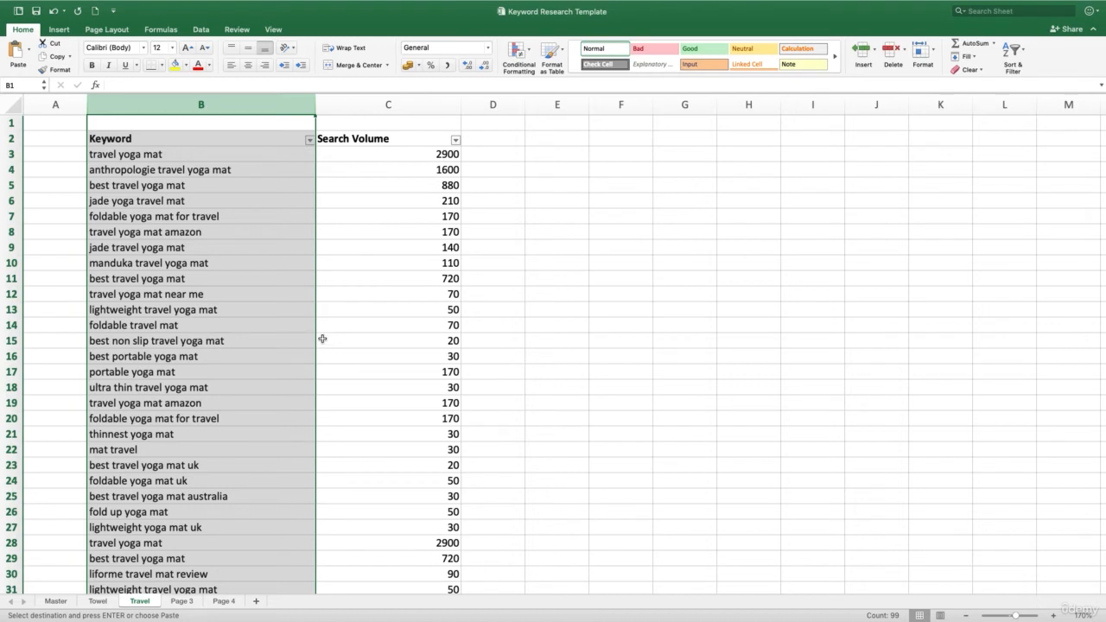
{"action": "left_click", "coordinate": [236, 266]}
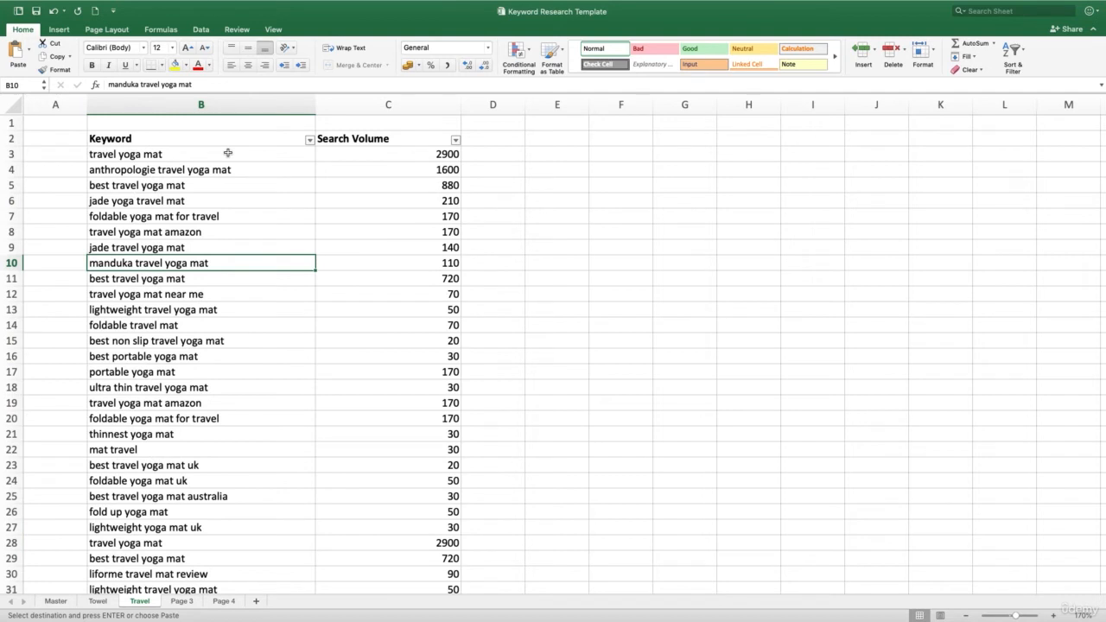
{"action": "left_click", "coordinate": [229, 105]}
{"action": "left_click_drag", "start_coordinate": [205, 154], "coordinate": [207, 216]}
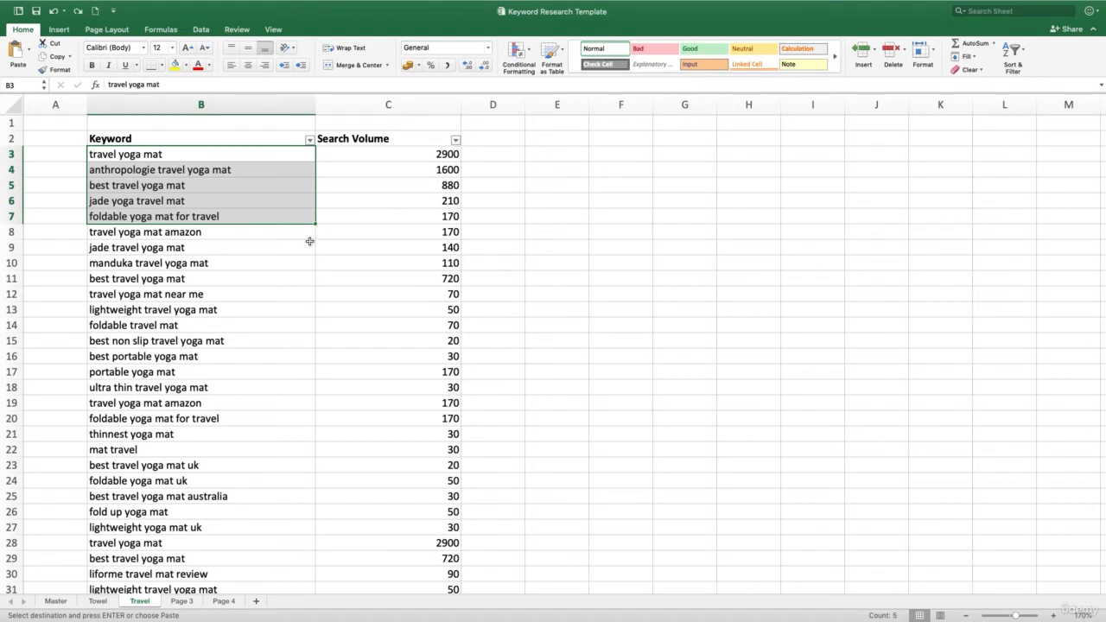
- Return to the Master sheet and change the Keyword column's Contains filter to "towel"
{"action": "left_click", "coordinate": [51, 600]}
{"action": "scroll", "coordinate": [274, 311], "scroll_direction": "up", "scroll_amount": 20}
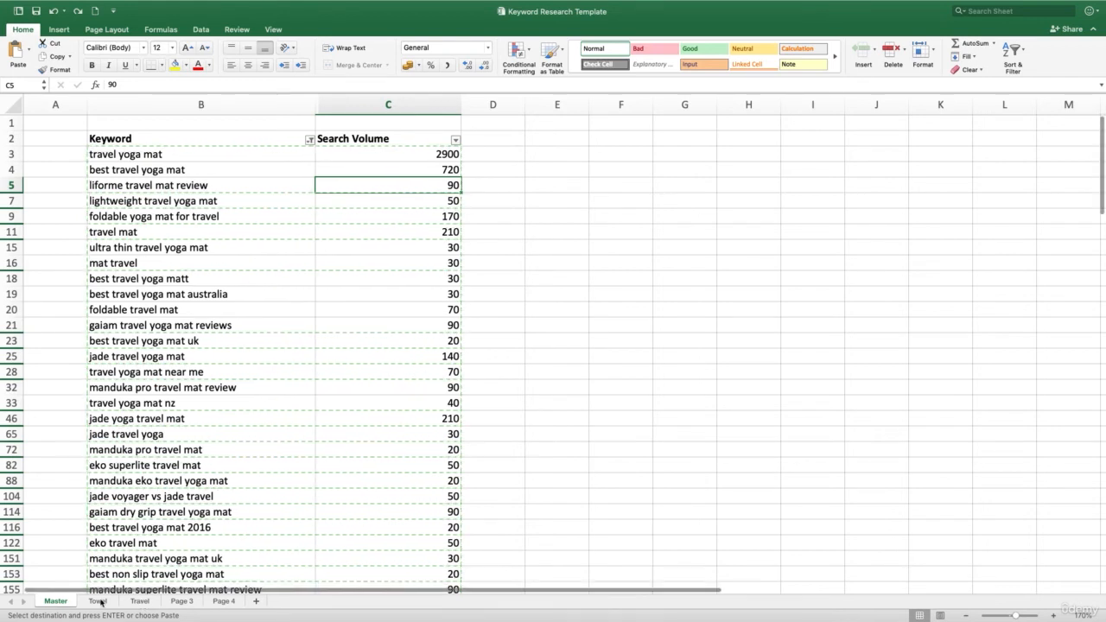
{"action": "left_click", "coordinate": [298, 138]}
{"action": "left_click", "coordinate": [310, 140]}
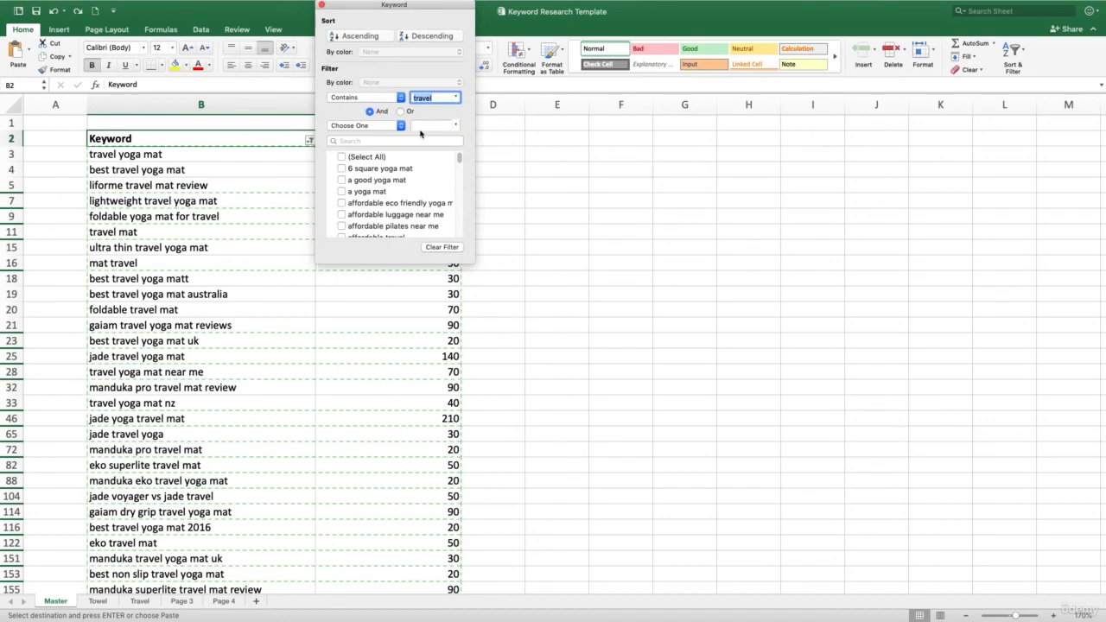
{"action": "key", "text": "BackSpace"}
{"action": "type", "text": "towe"}
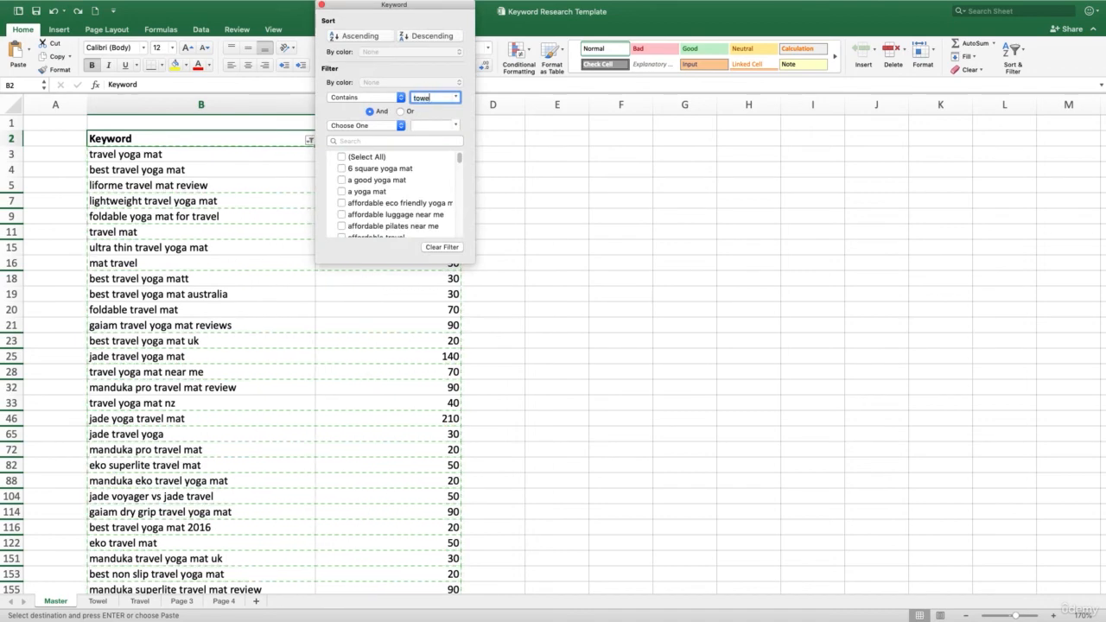
{"action": "left_click", "coordinate": [512, 233]}
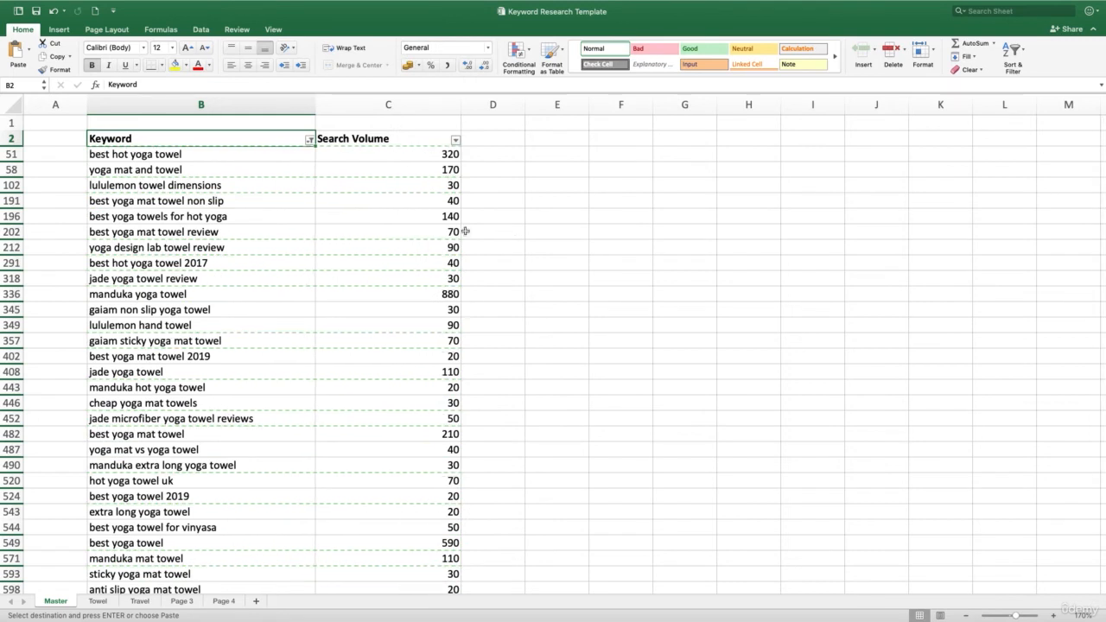
- Copy the filtered towel keywords with their search volumes and paste them below the existing list in the Towel sheet, starting at B15
{"action": "left_click", "coordinate": [160, 105]}
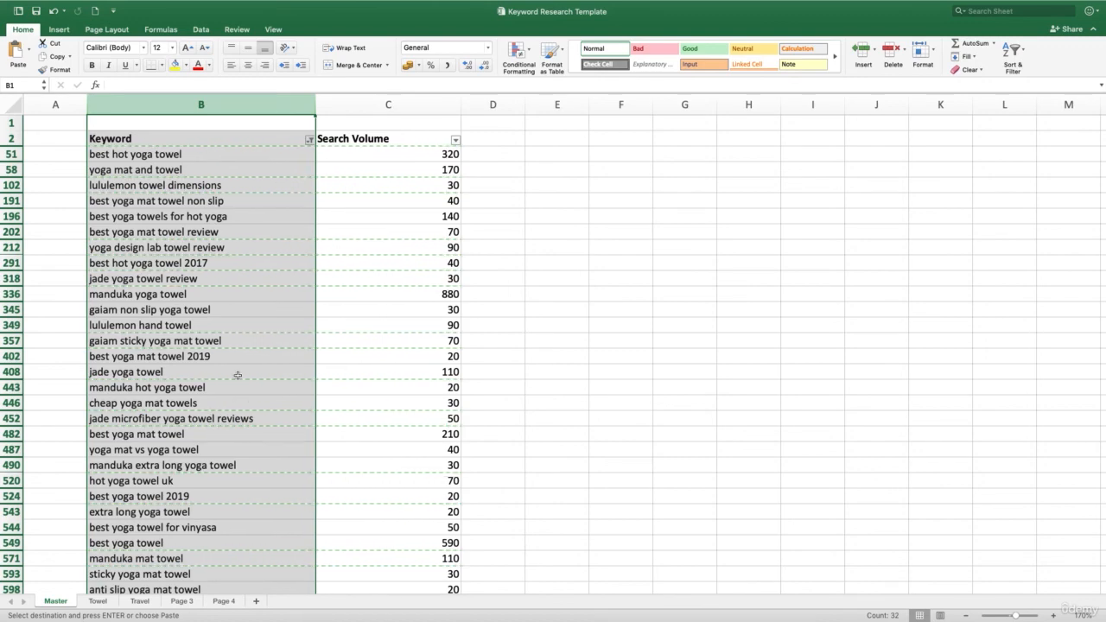
{"action": "left_click", "coordinate": [388, 387]}
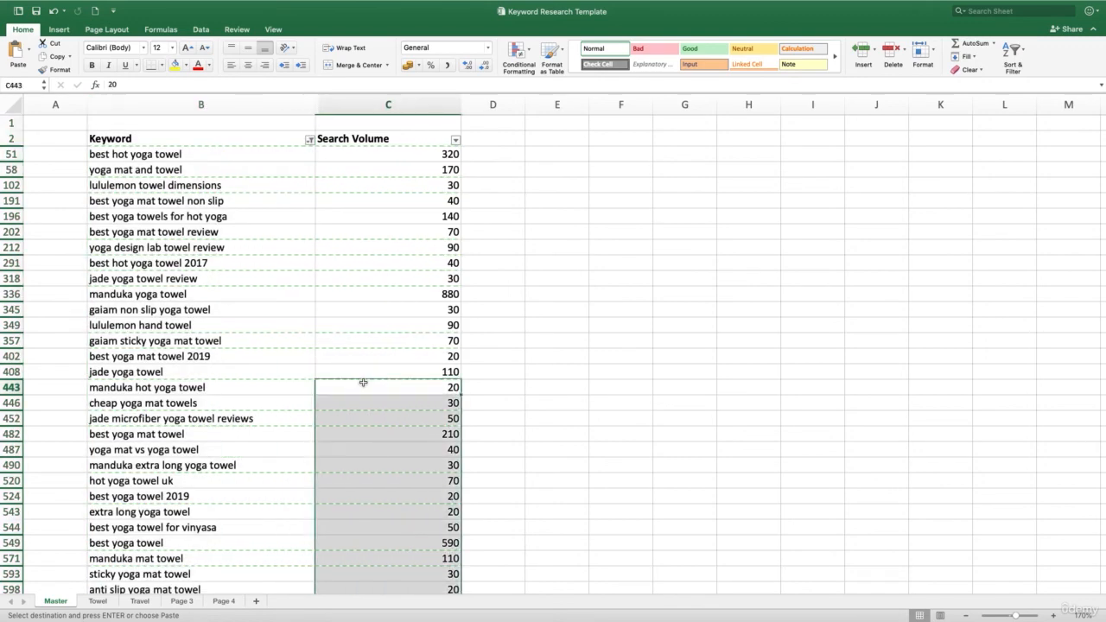
{"action": "left_click_drag", "start_coordinate": [244, 155], "coordinate": [407, 467]}
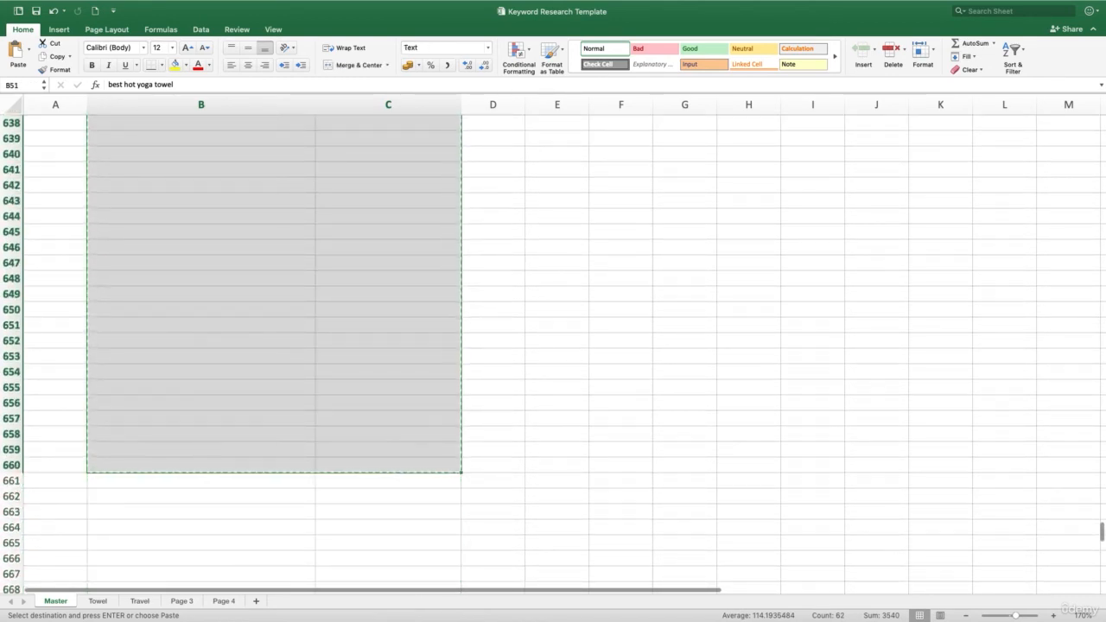
{"action": "left_click", "coordinate": [98, 600]}
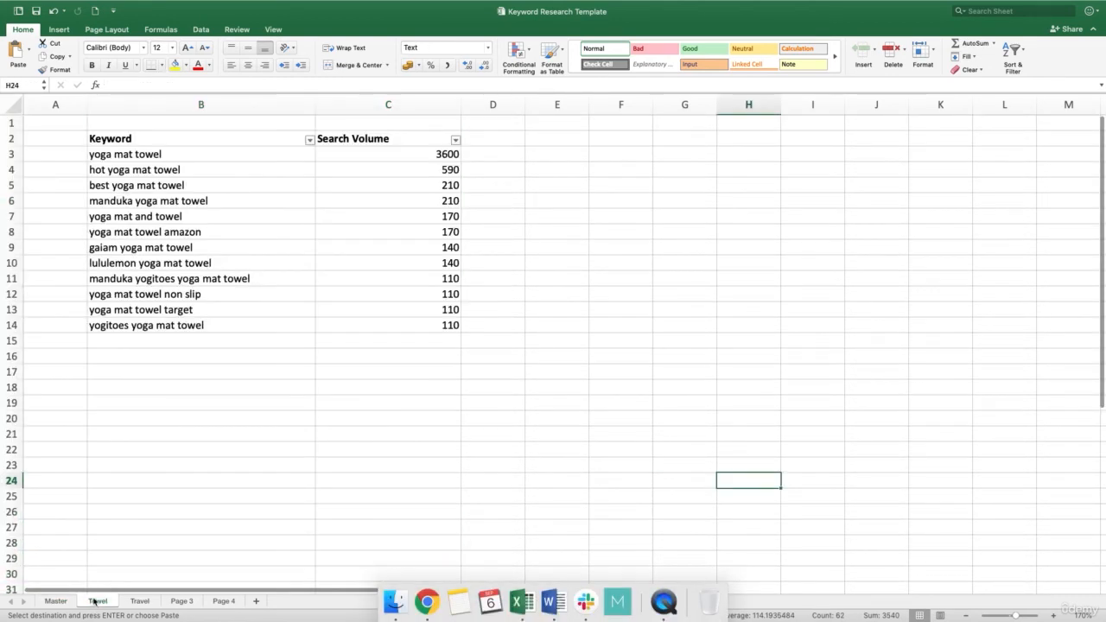
{"action": "left_click", "coordinate": [205, 340]}
{"action": "key", "text": "super+v"}
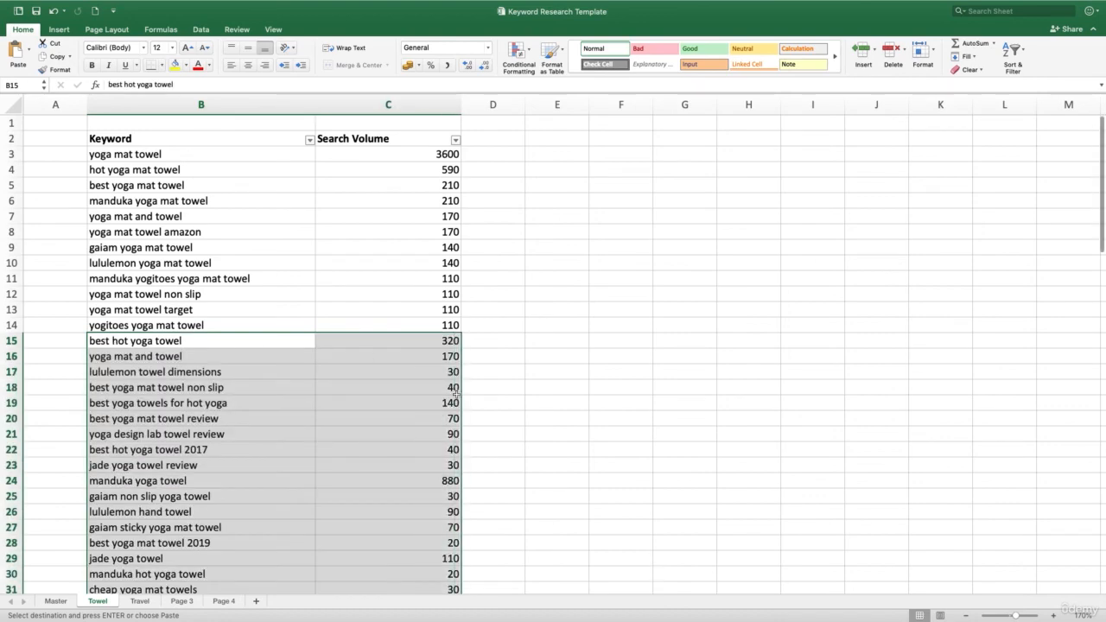
{"action": "left_click", "coordinate": [527, 400]}
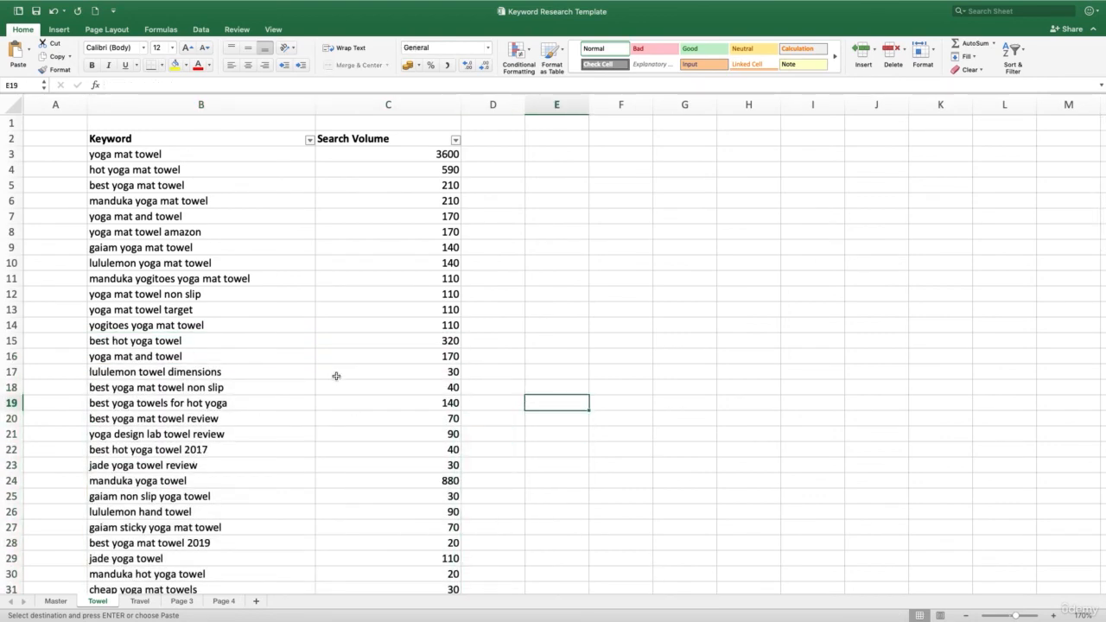
- Switch to the Google results in Chrome and shorten the query to "yoga mat", then run the search
{"action": "key", "text": "ctrl+Right"}
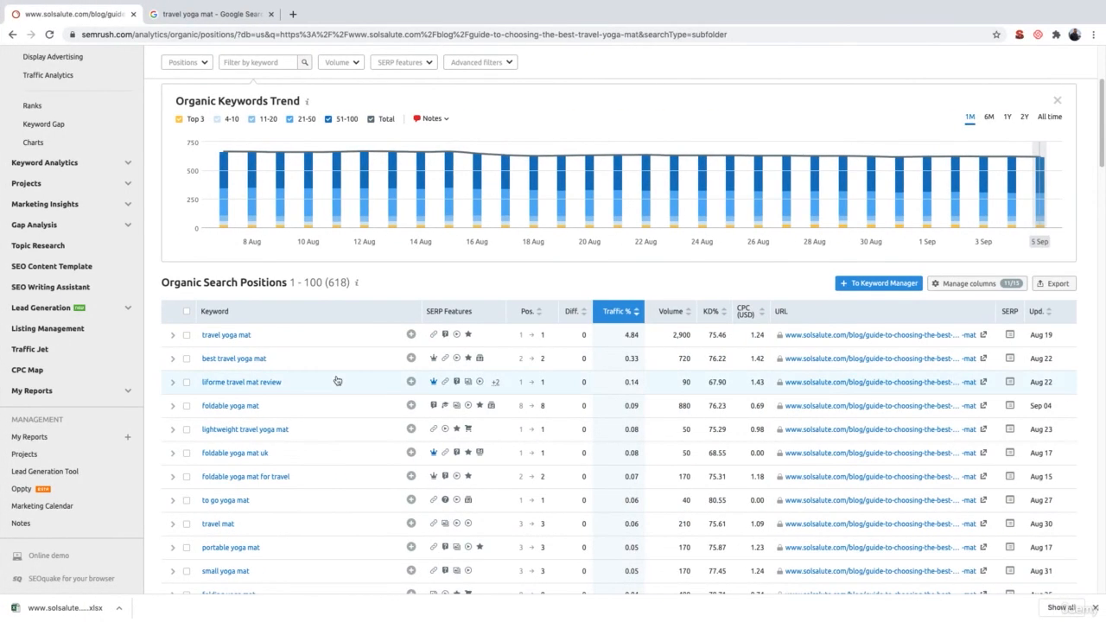
{"action": "left_click", "coordinate": [223, 15]}
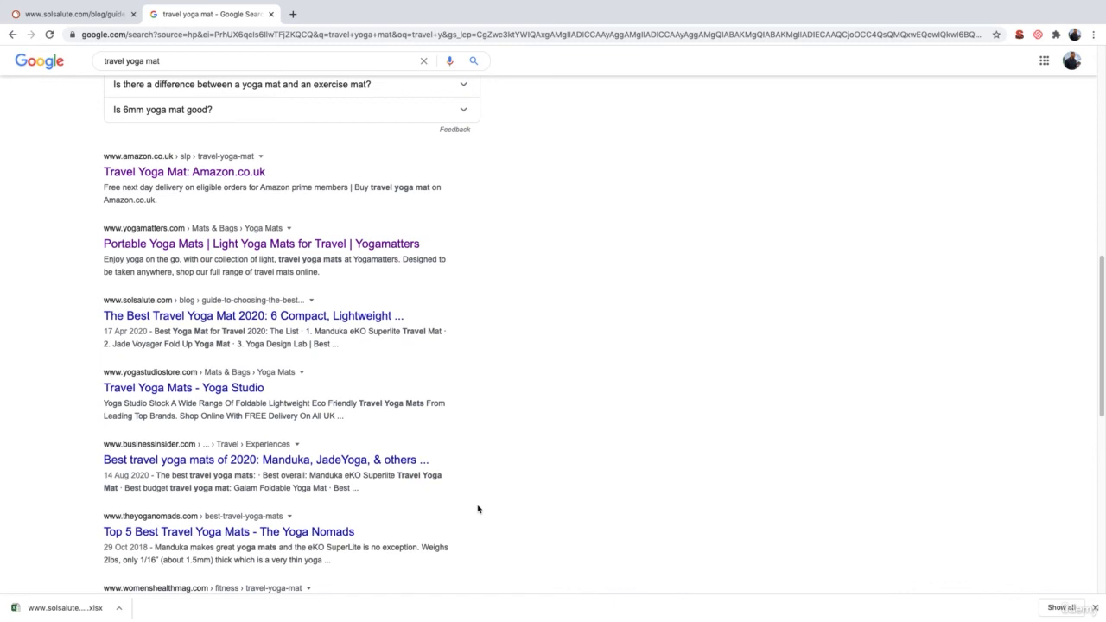
{"action": "left_click", "coordinate": [137, 62]}
{"action": "triple_click", "coordinate": [138, 62]}
{"action": "left_click", "coordinate": [153, 60]}
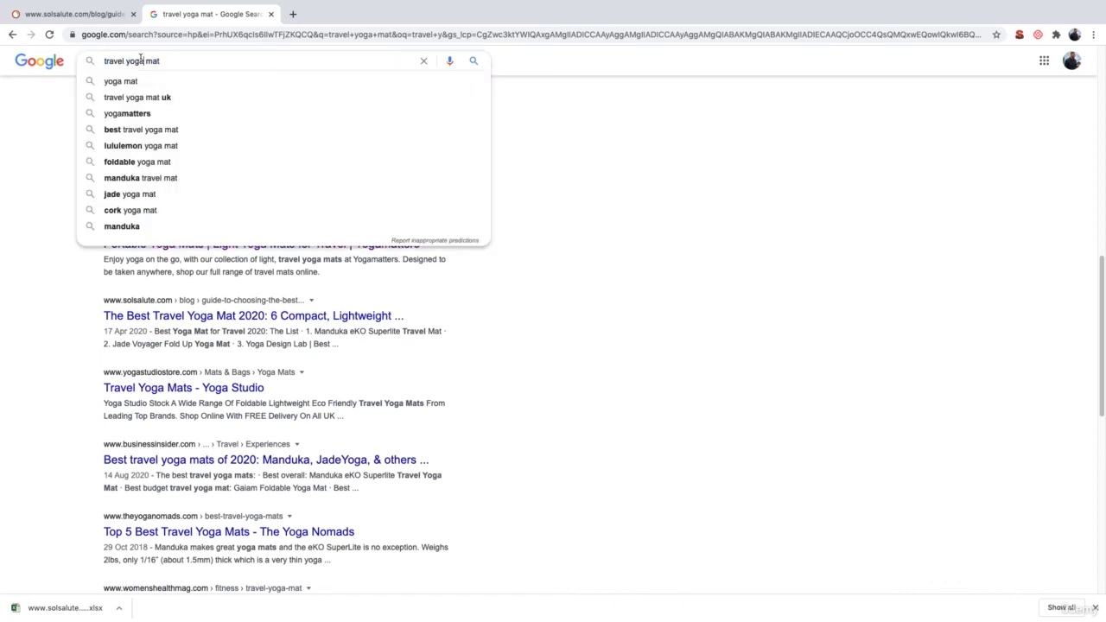
{"action": "left_click", "coordinate": [126, 61]}
{"action": "double_click", "coordinate": [112, 61]}
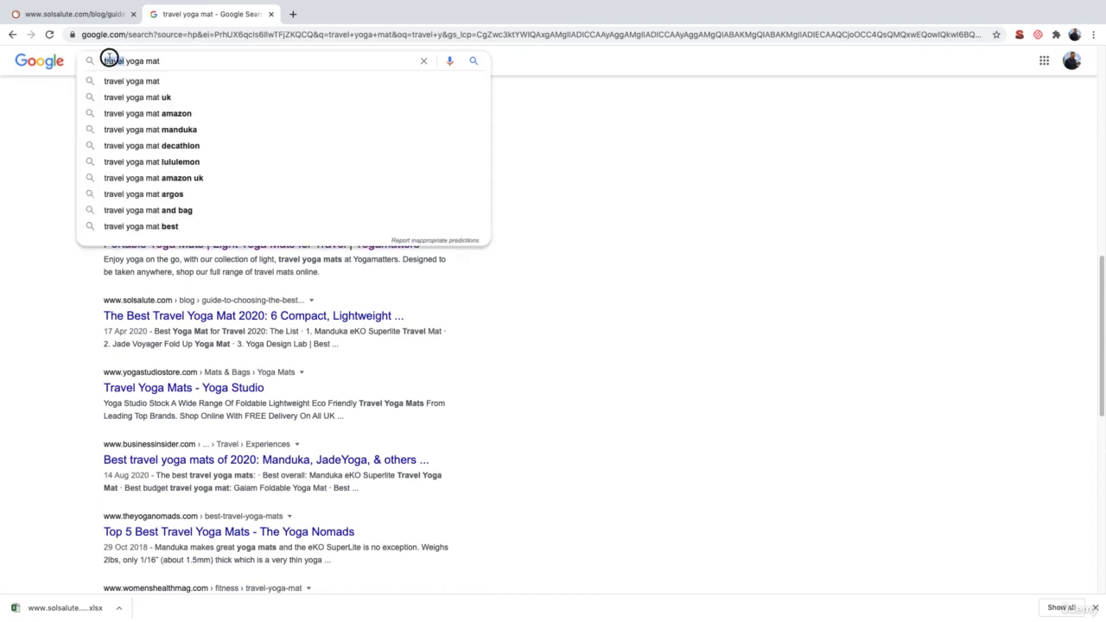
{"action": "key", "text": "BackSpace"}
{"action": "key", "text": "Return"}
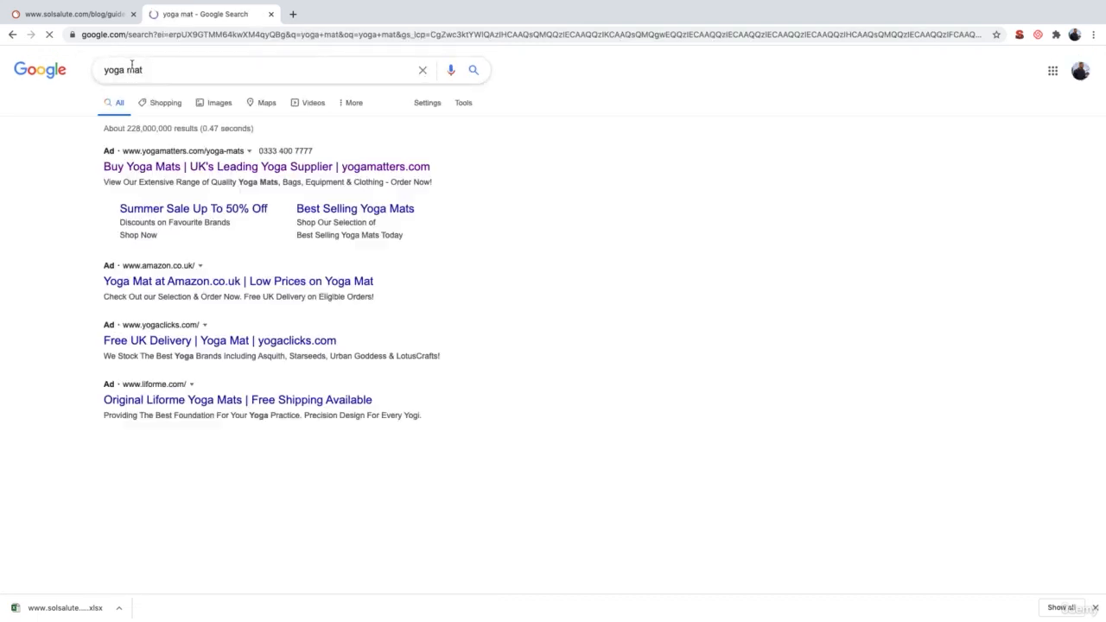
- Search Google for "yoga brick" and review which sites rank in the organic results
{"action": "double_click", "coordinate": [128, 69]}
{"action": "type", "text": "brick"}
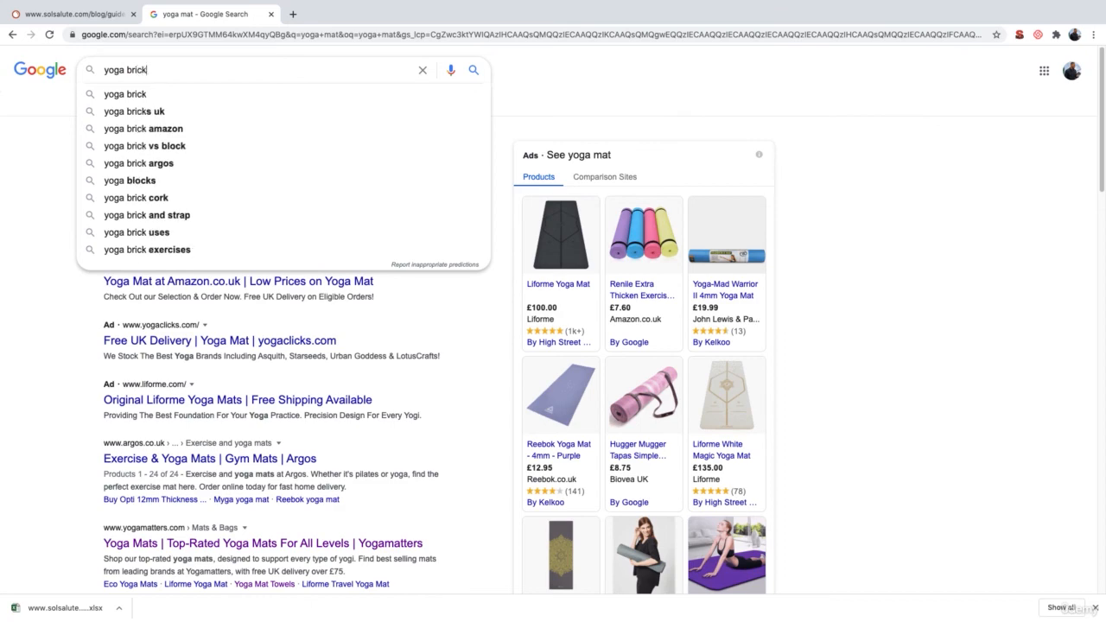
{"action": "key", "text": "Return"}
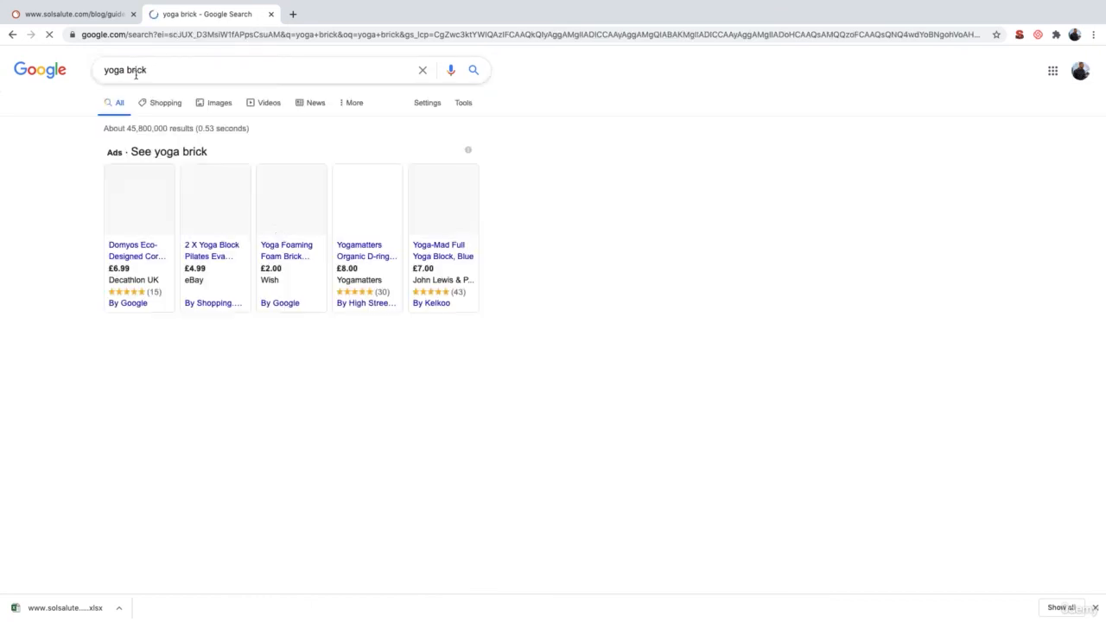
{"action": "scroll", "coordinate": [460, 420], "scroll_direction": "down", "scroll_amount": 10}
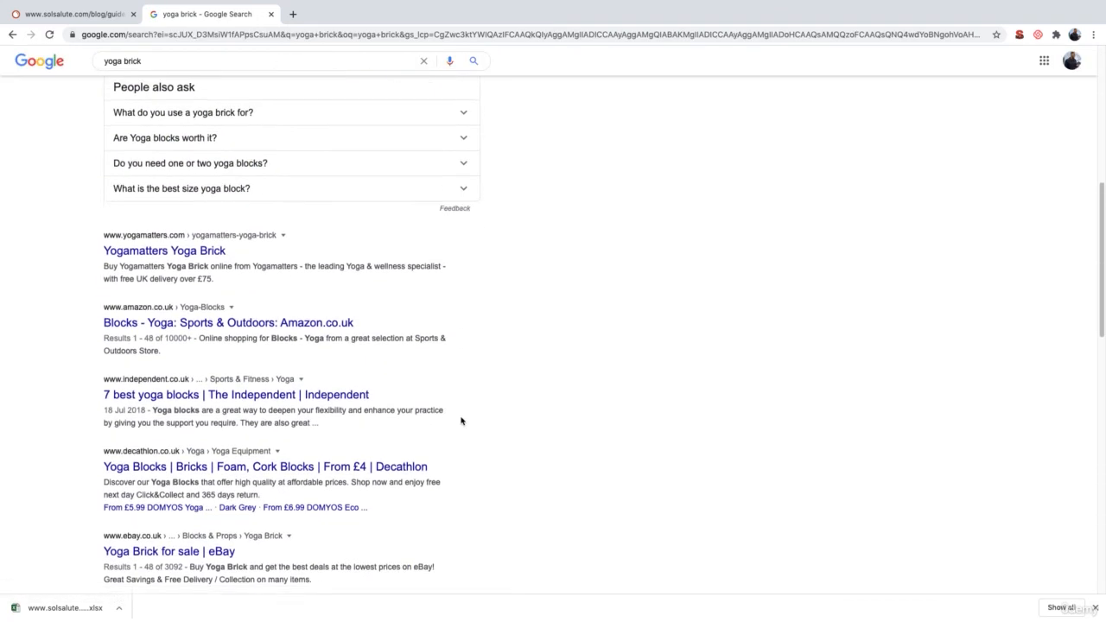